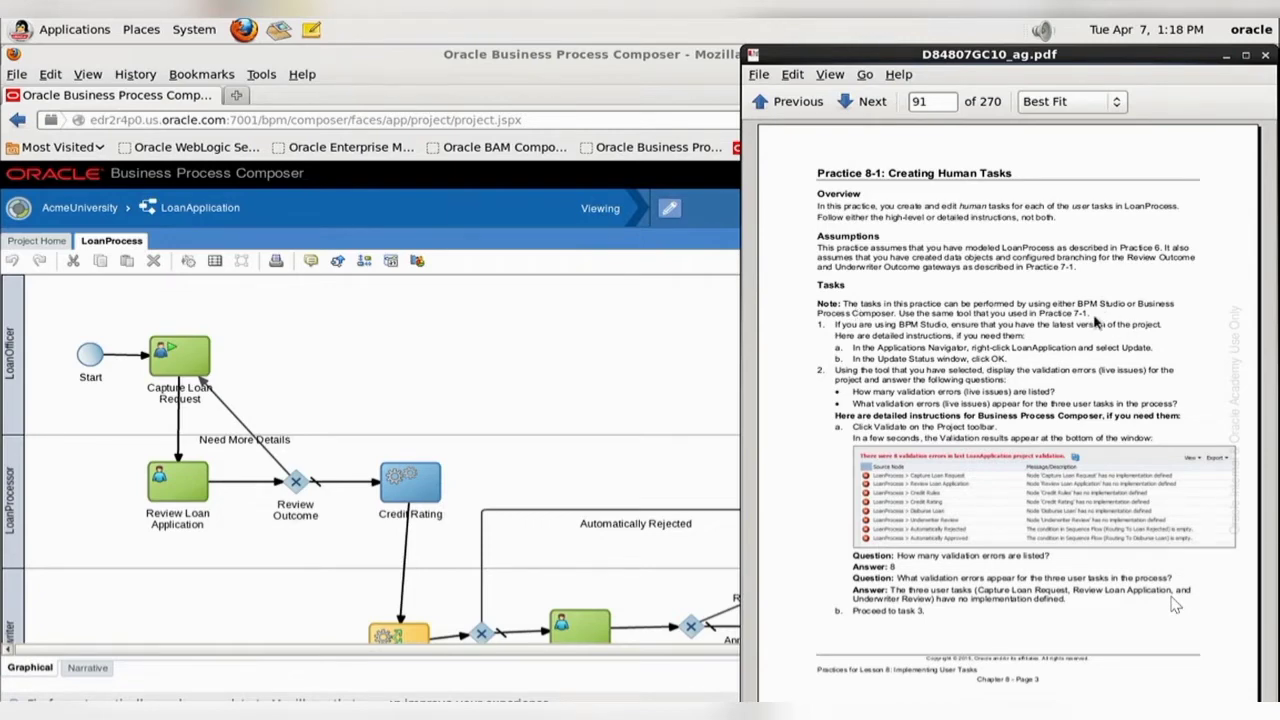
- Review the Practice 8-1 validation instructions in the PDF guide, then validate the LoanApplication project from its home page in Business Process Composer
drag(1040, 313, 1084, 314)
click(1103, 318)
drag(977, 415, 1100, 415)
click(1083, 630)
click(40, 243)
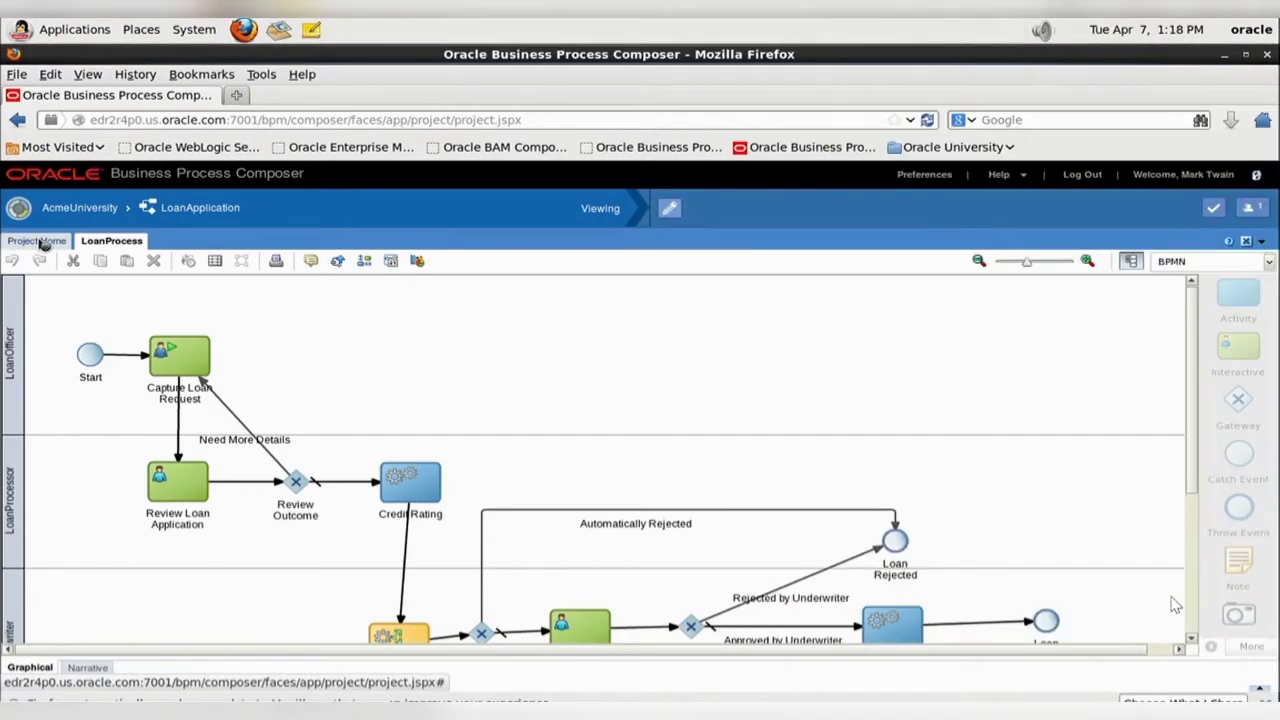
click(1215, 207)
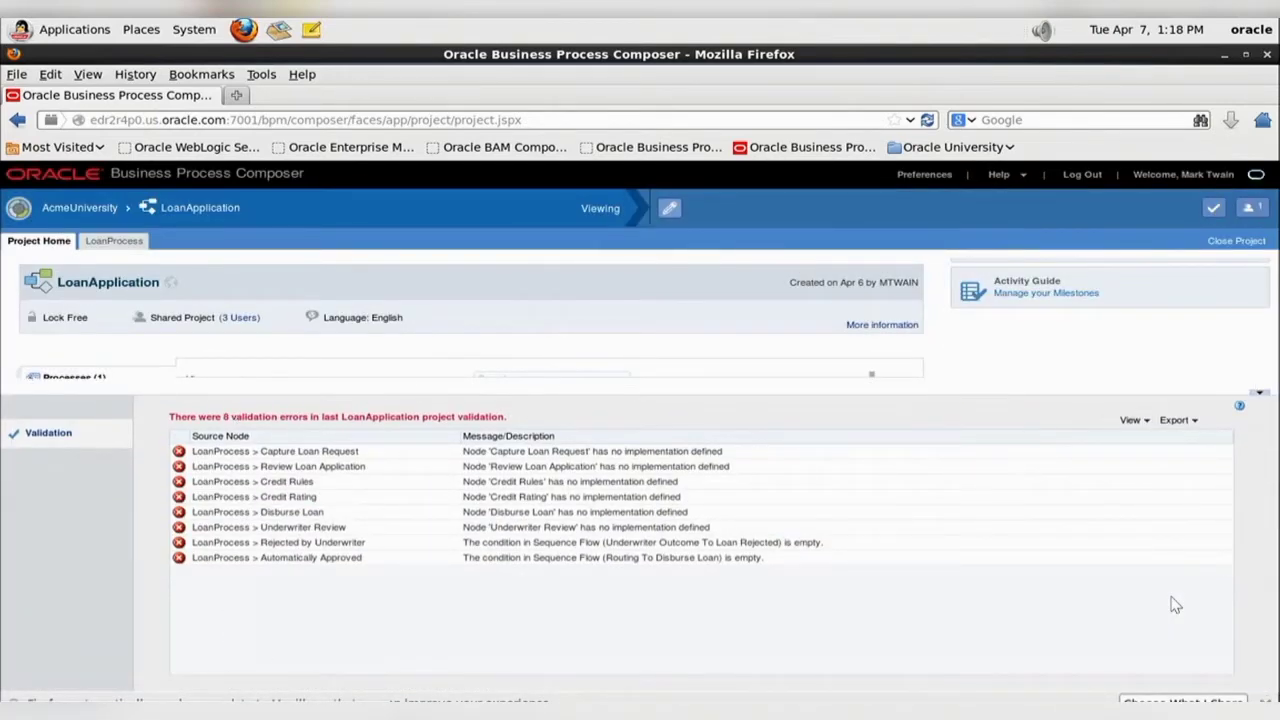
- Consult the practice guide's task 3 instructions on page 92 and close the project's validation results
key(alt+Tab)
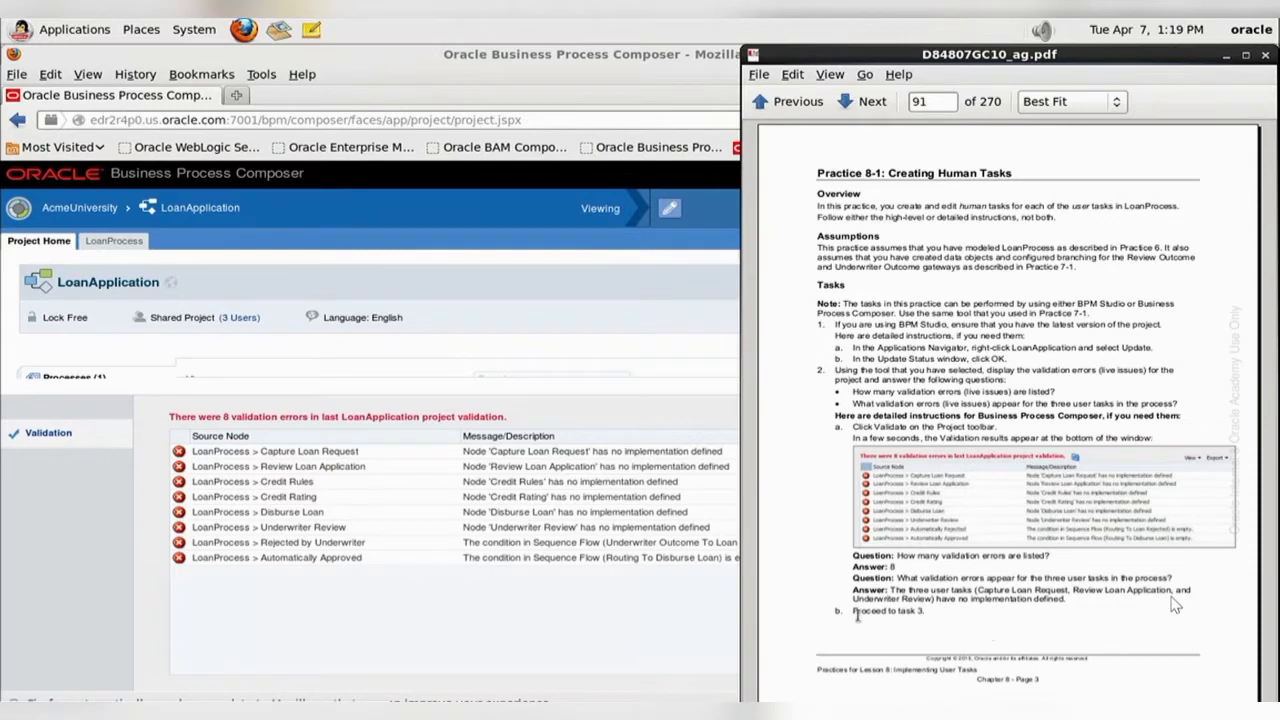
scroll(970, 627, down, 1)
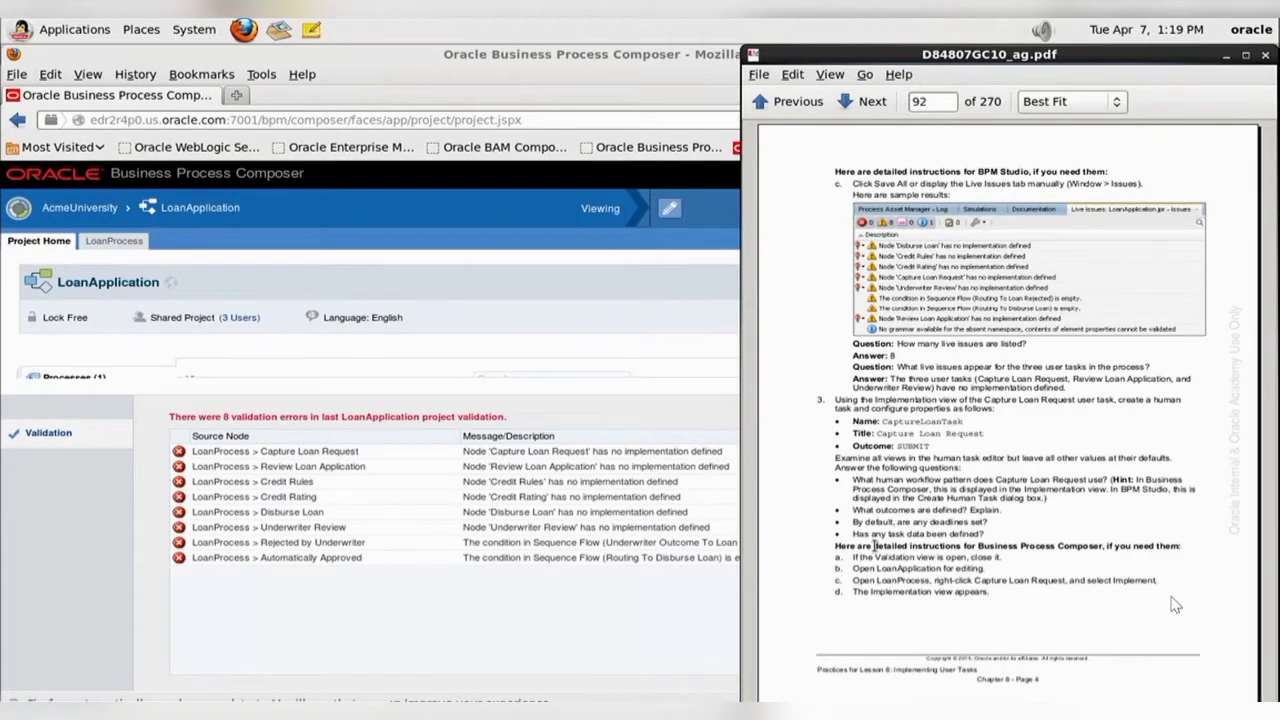
drag(874, 546, 967, 550)
click(1139, 618)
click(508, 598)
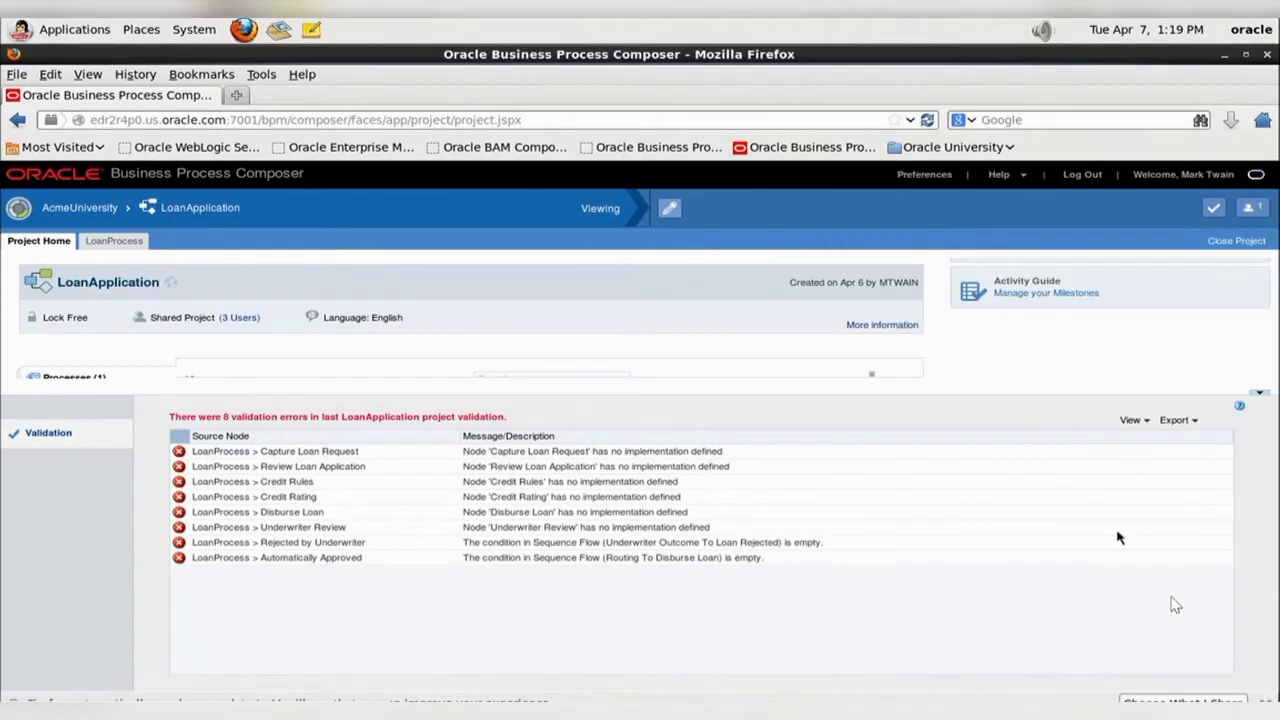
click(1262, 395)
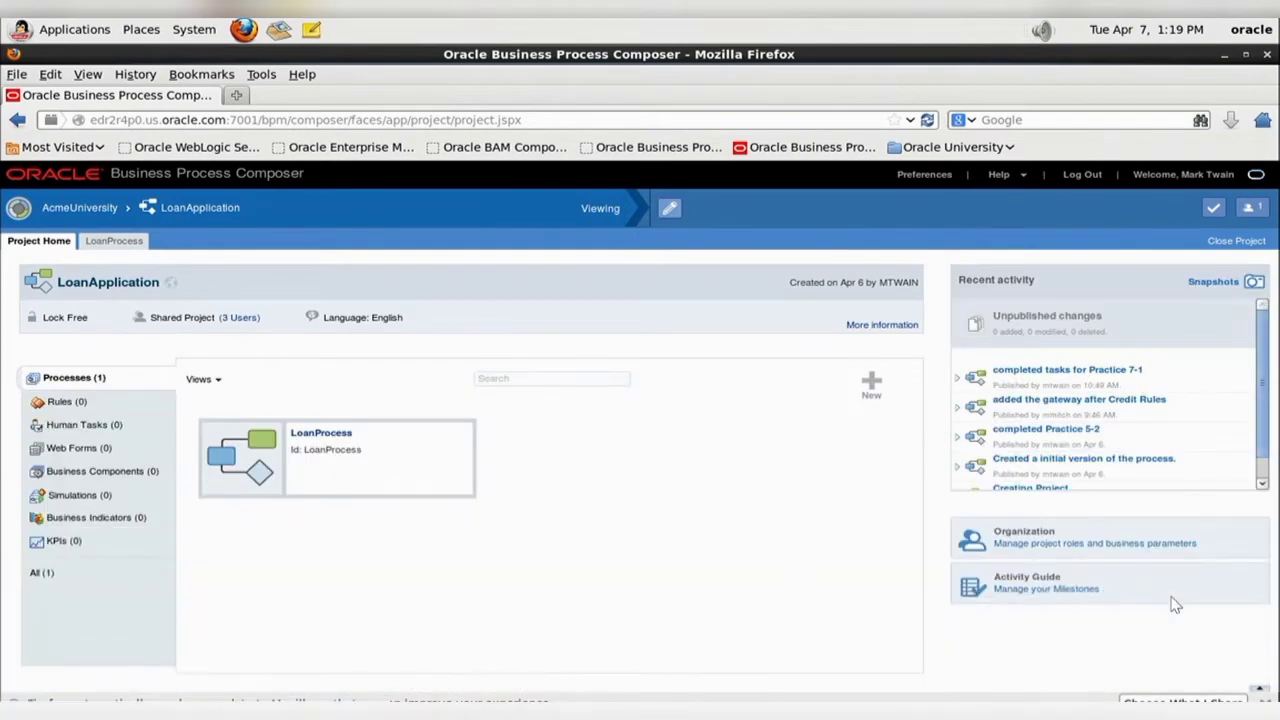
- Check the next instruction in the PDF guide and switch the LoanApplication project from viewing to editing mode
click(530, 712)
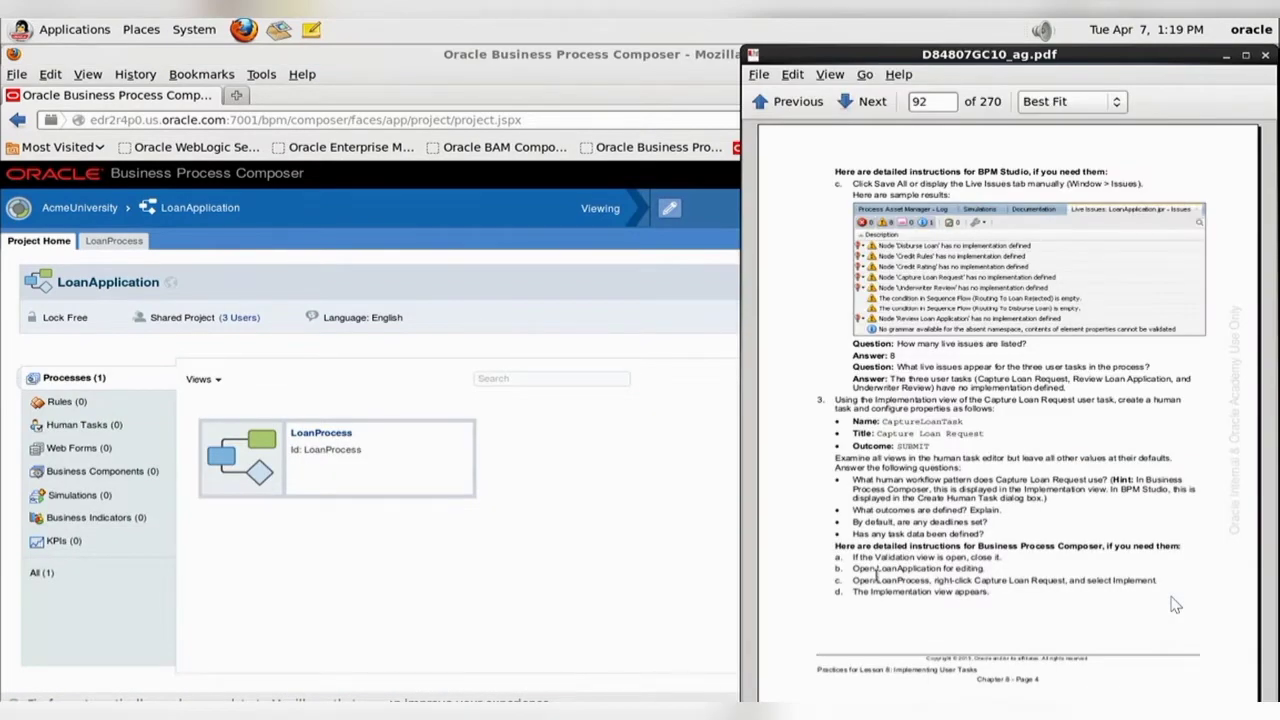
click(513, 607)
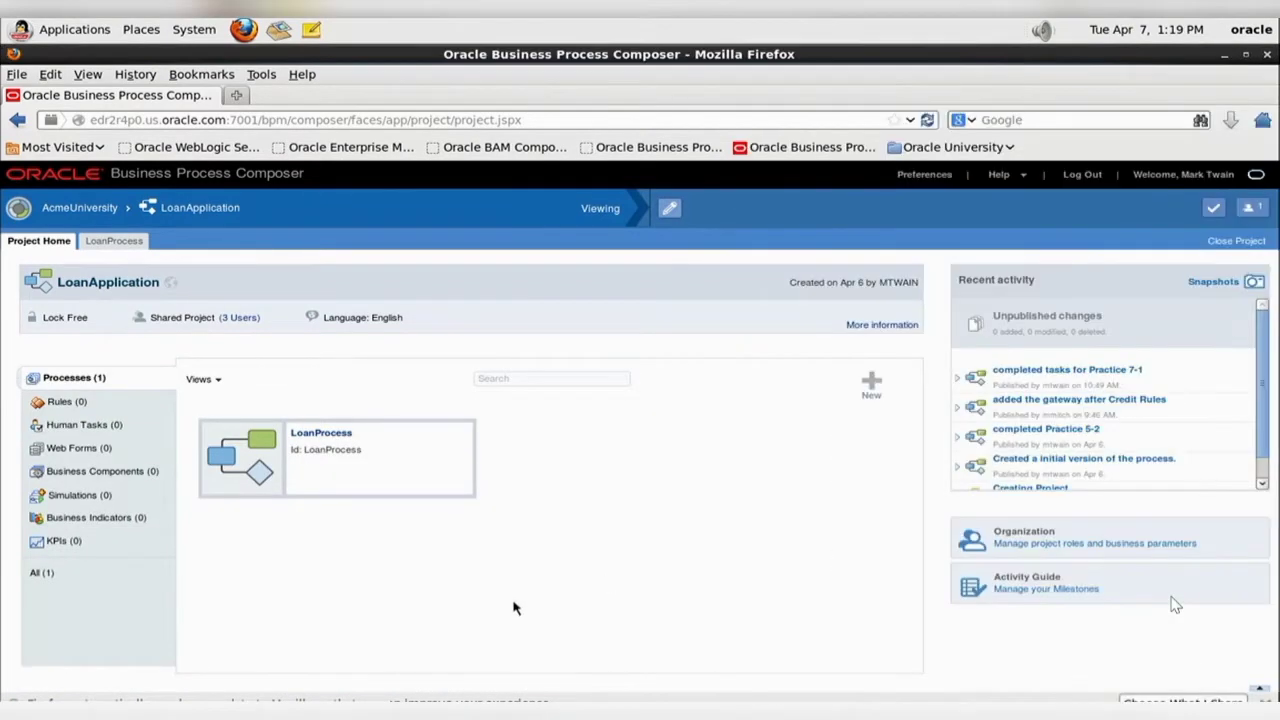
click(674, 209)
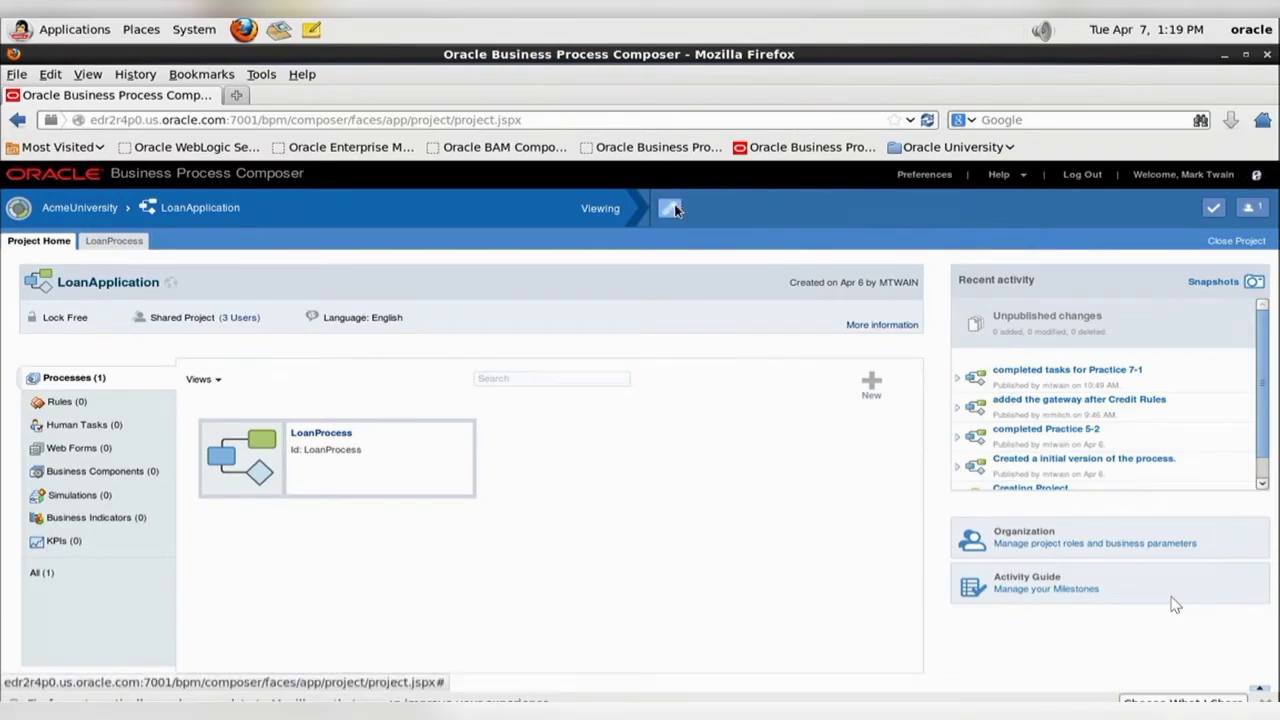
- Open the LoanProcess diagram and display the implementation properties of the Capture Loan Request user task
key(alt+Tab)
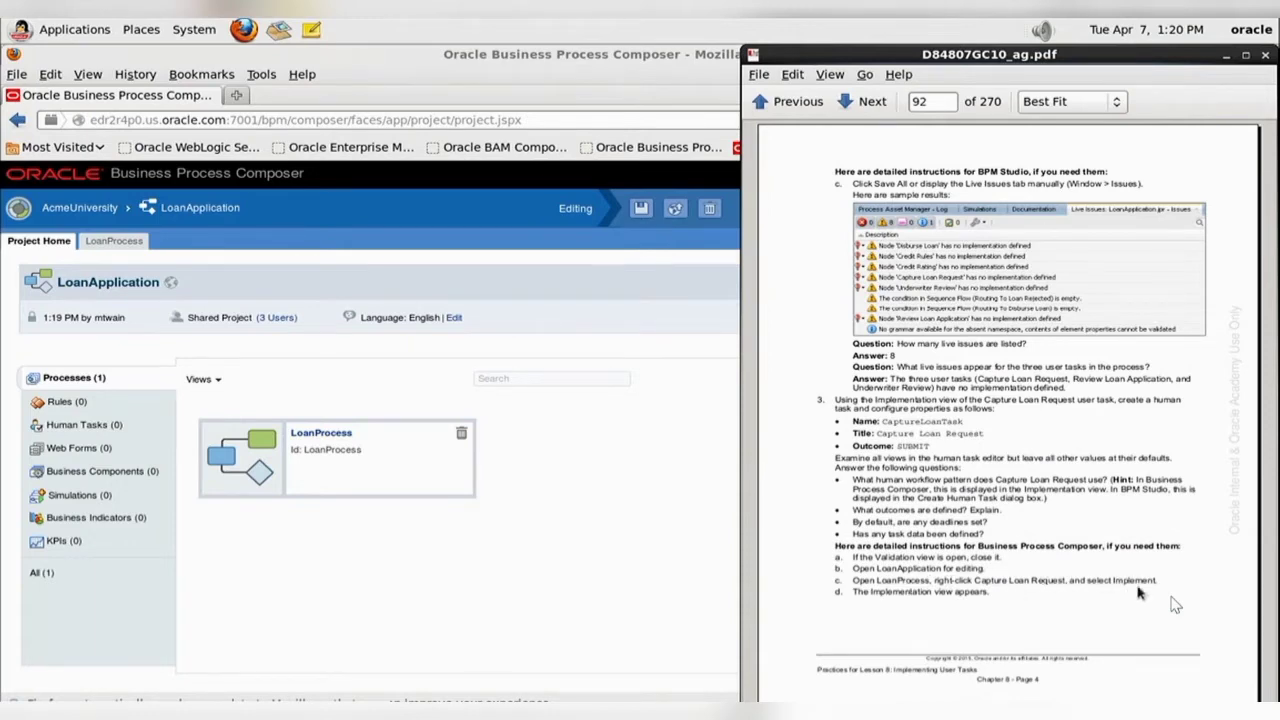
click(333, 438)
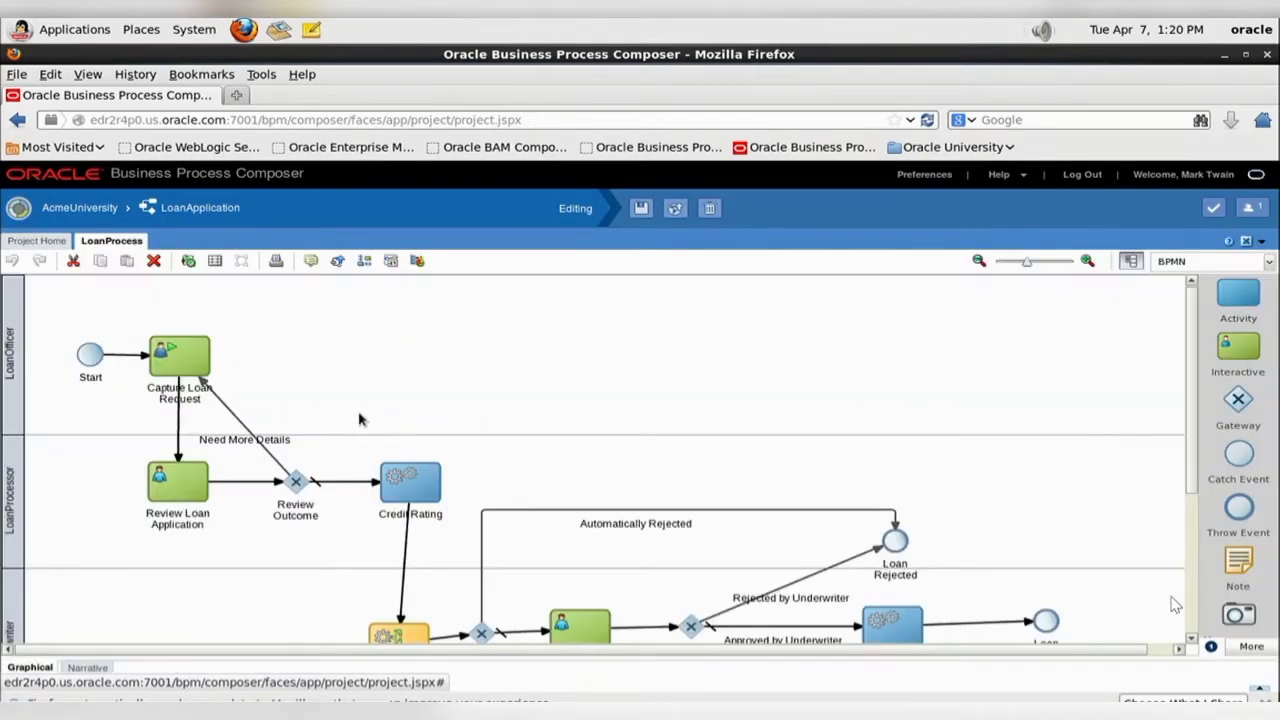
right_click(178, 361)
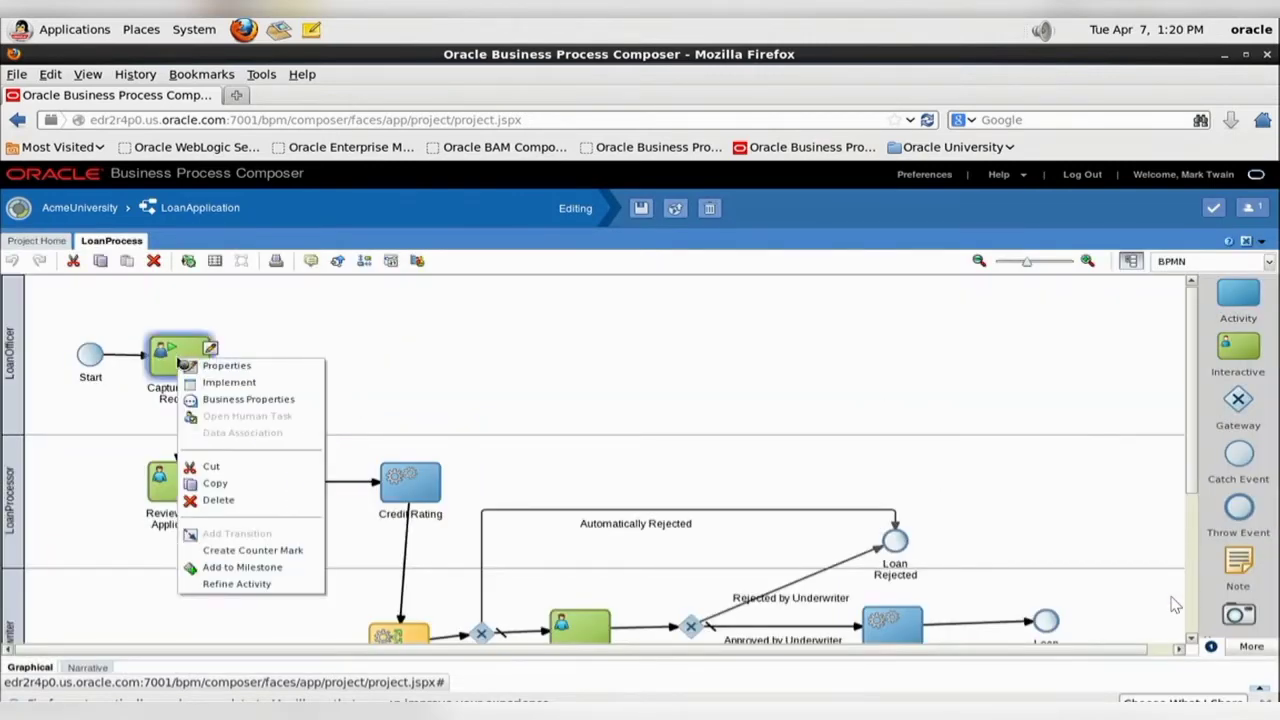
click(222, 382)
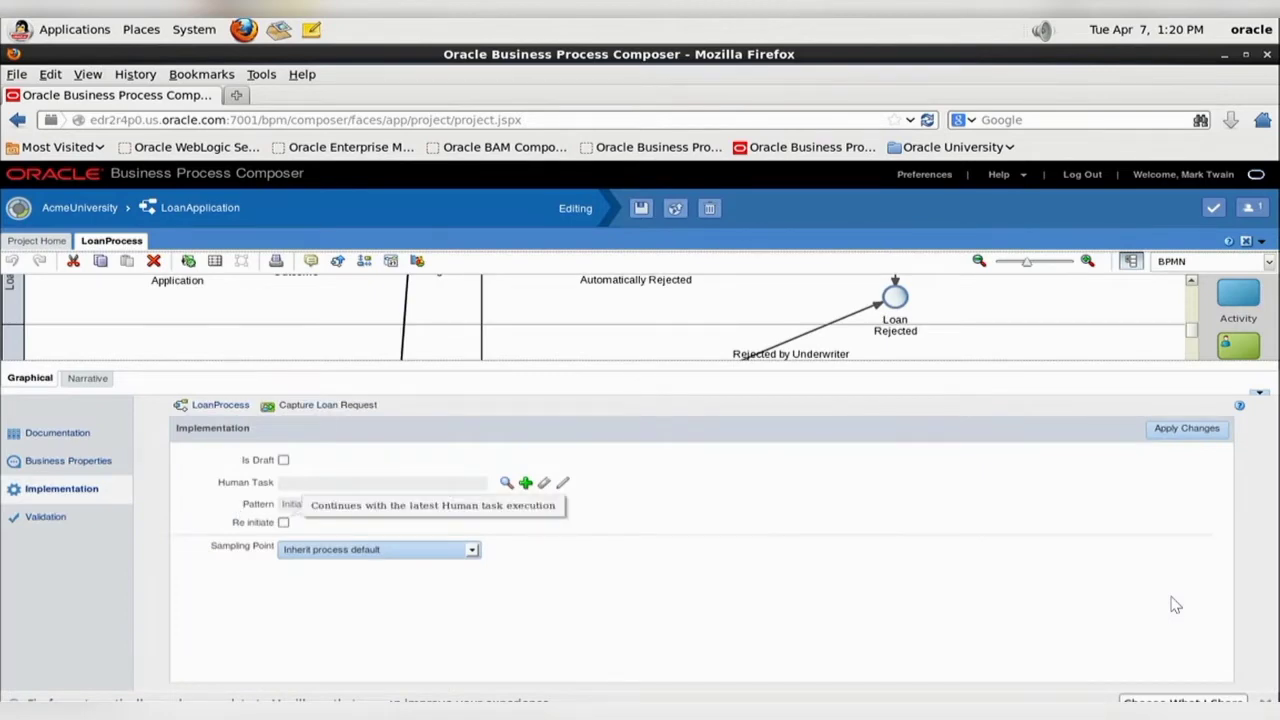
- Create a human task named CaptureLoanTask for Capture Loan Request, copying the name from page 93 of the practice guide
click(582, 711)
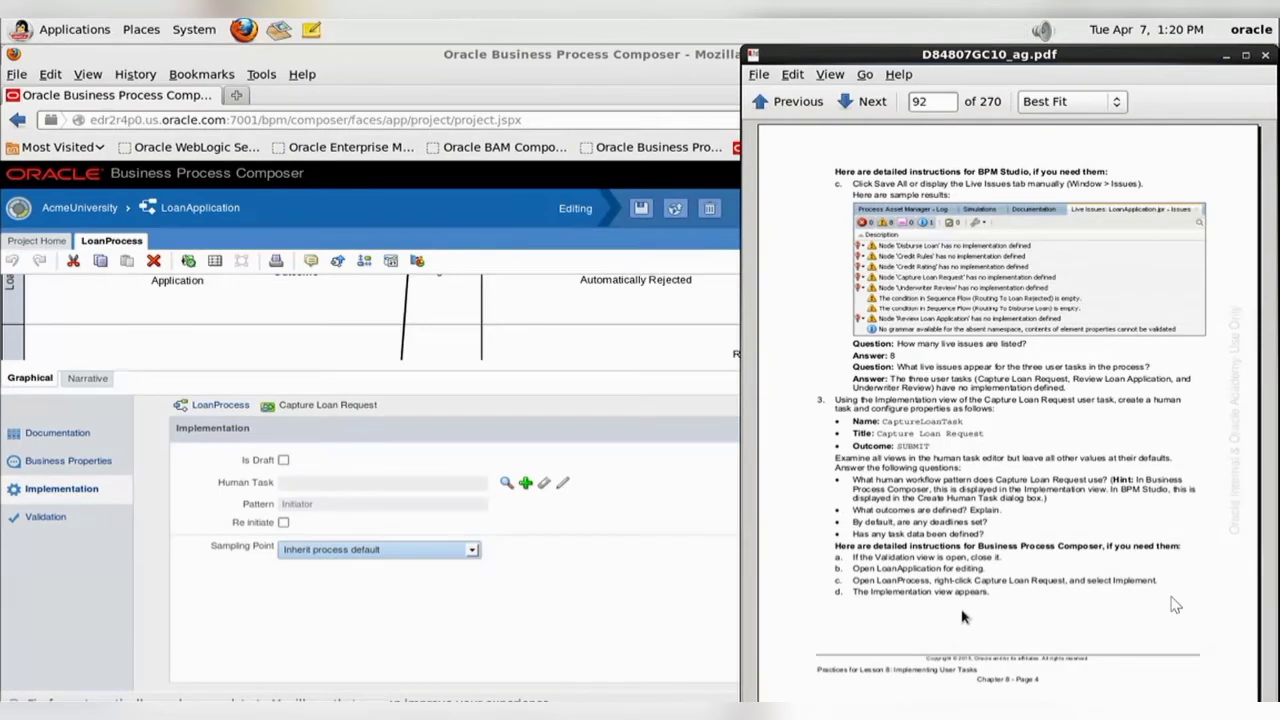
scroll(963, 614, down, 5)
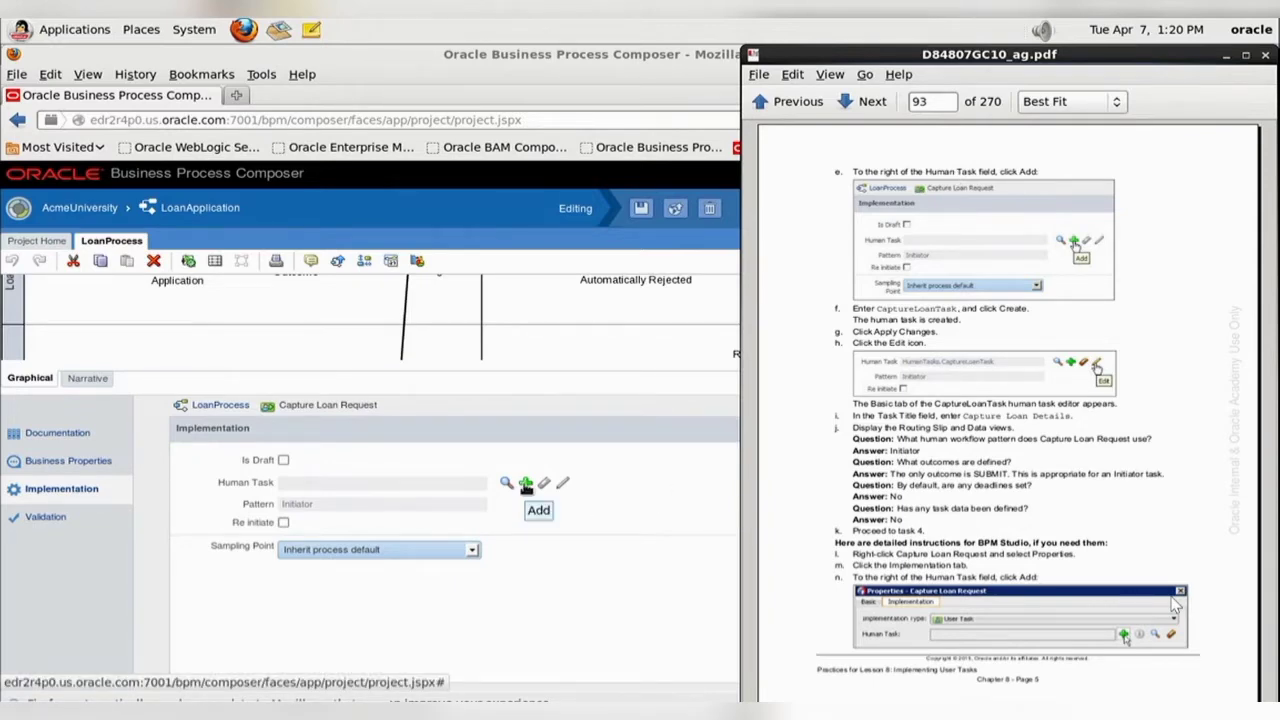
click(526, 484)
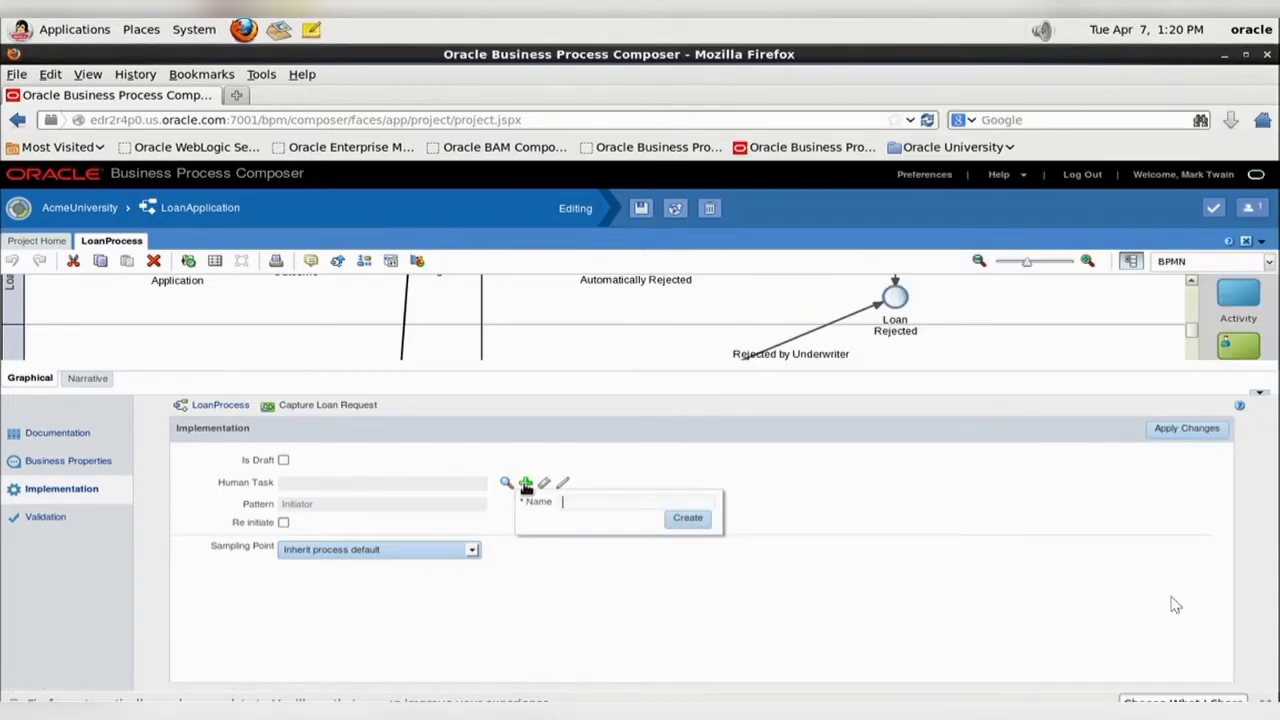
key(alt+Tab)
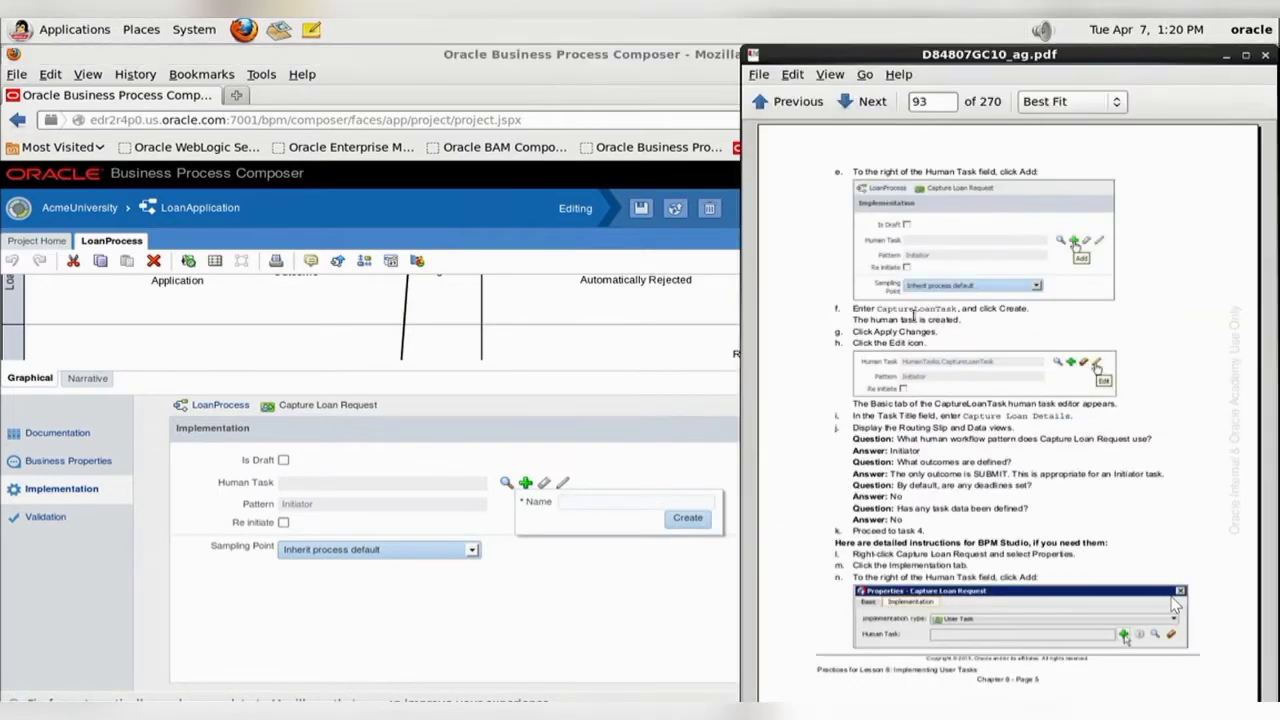
drag(879, 308, 958, 309)
key(ctrl+c)
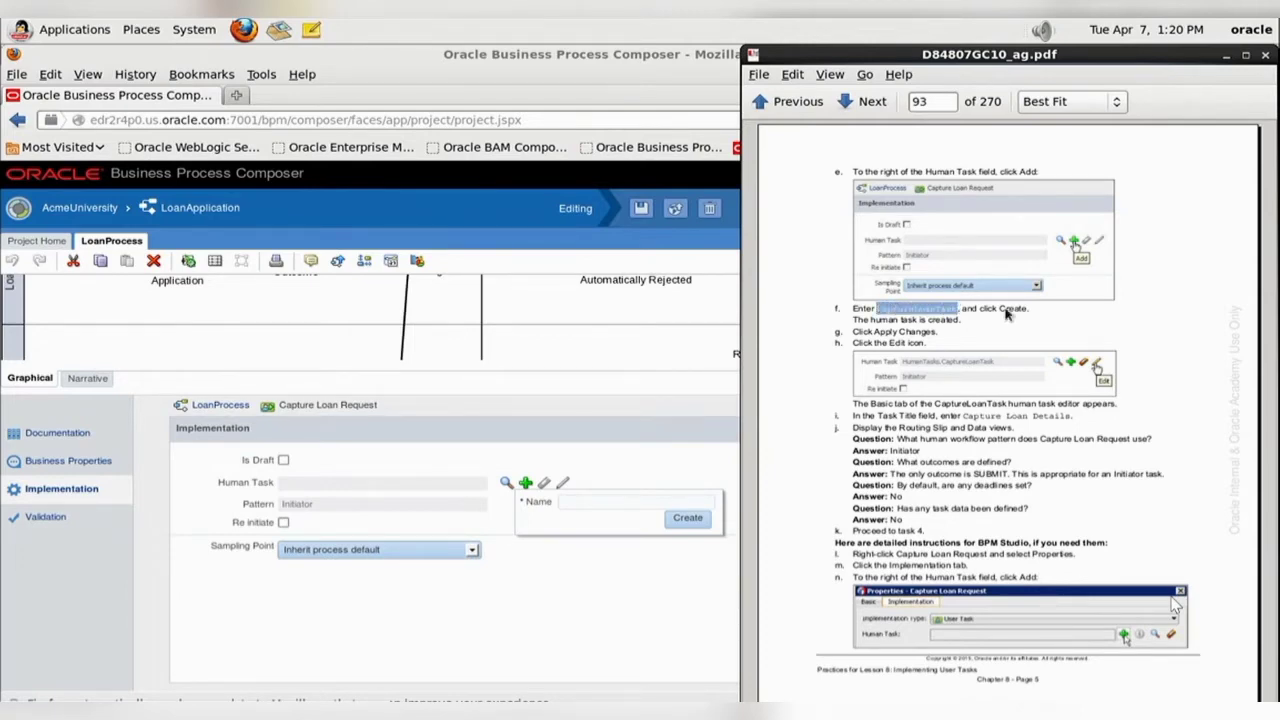
click(610, 500)
key(ctrl+v)
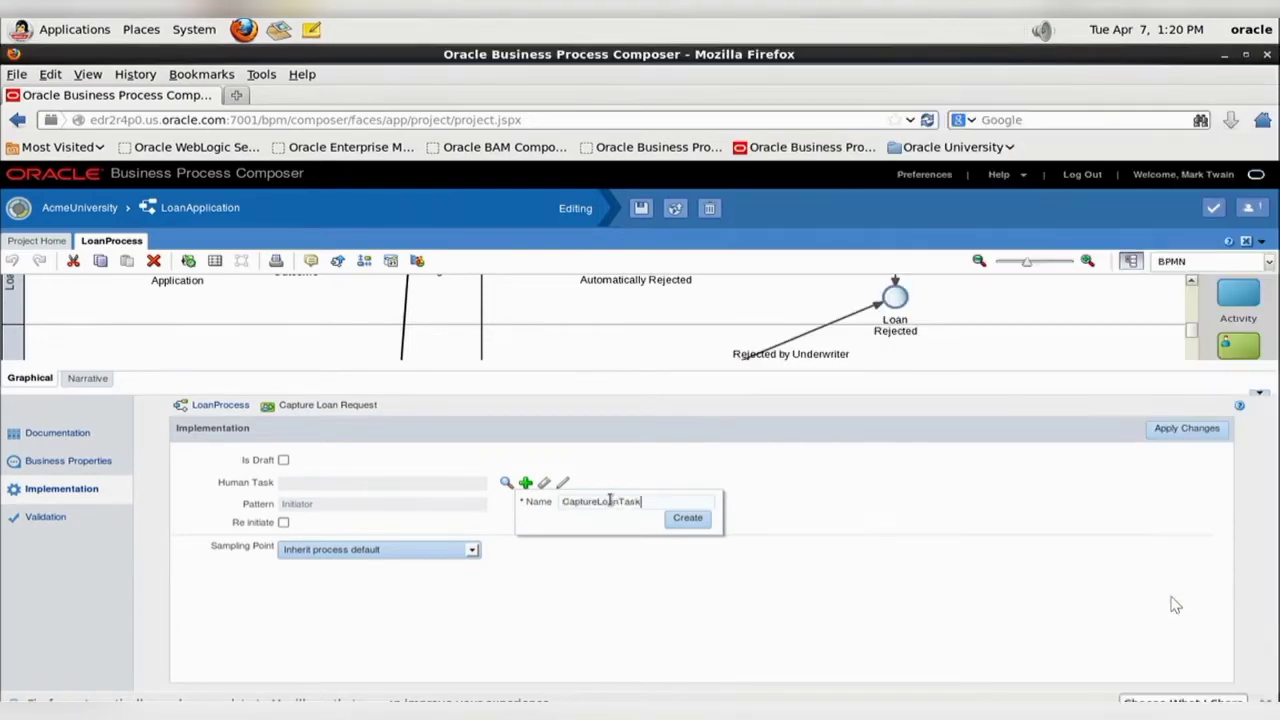
click(687, 518)
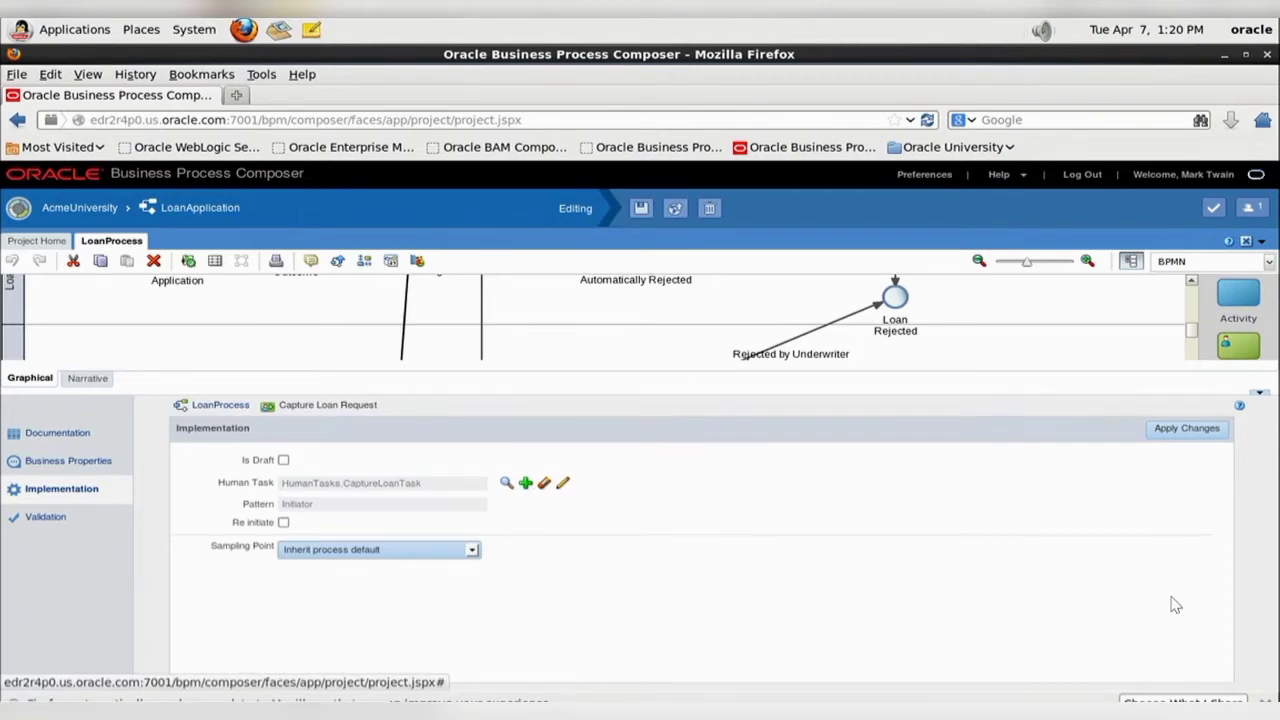
- Apply the implementation changes to Capture Loan Request and open CaptureLoanTask for editing, following the practice guide
click(664, 710)
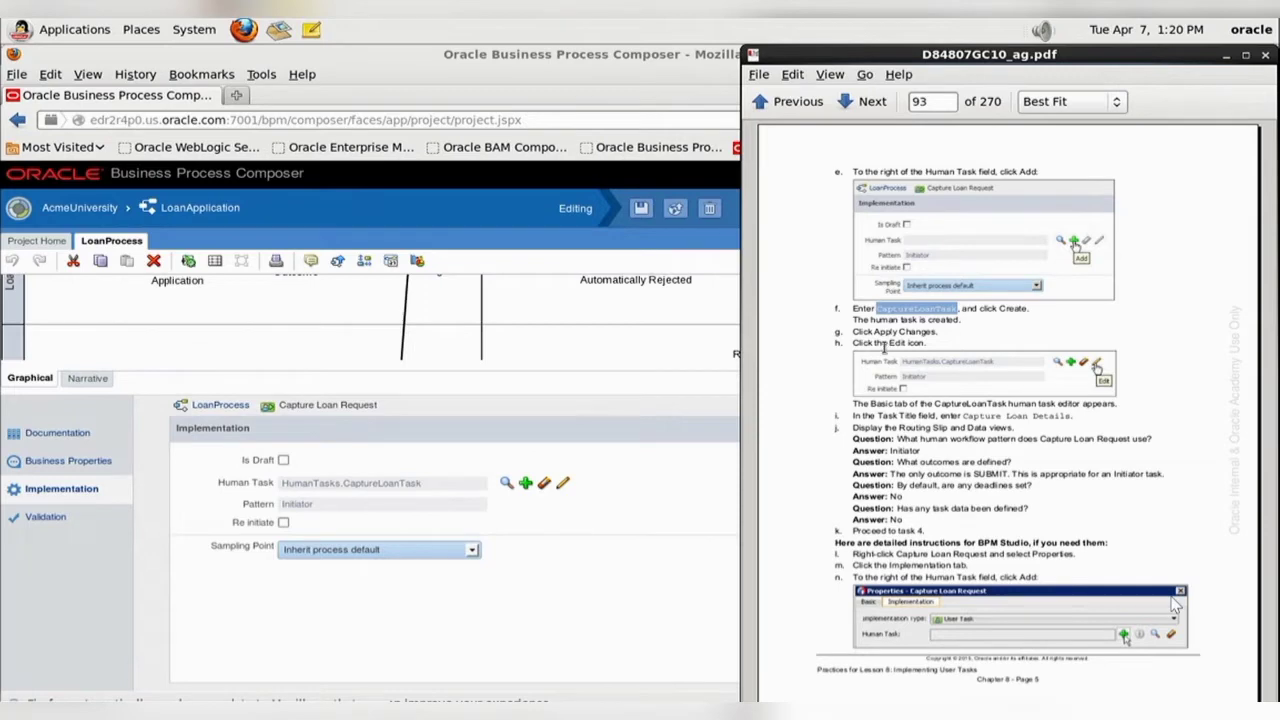
click(695, 512)
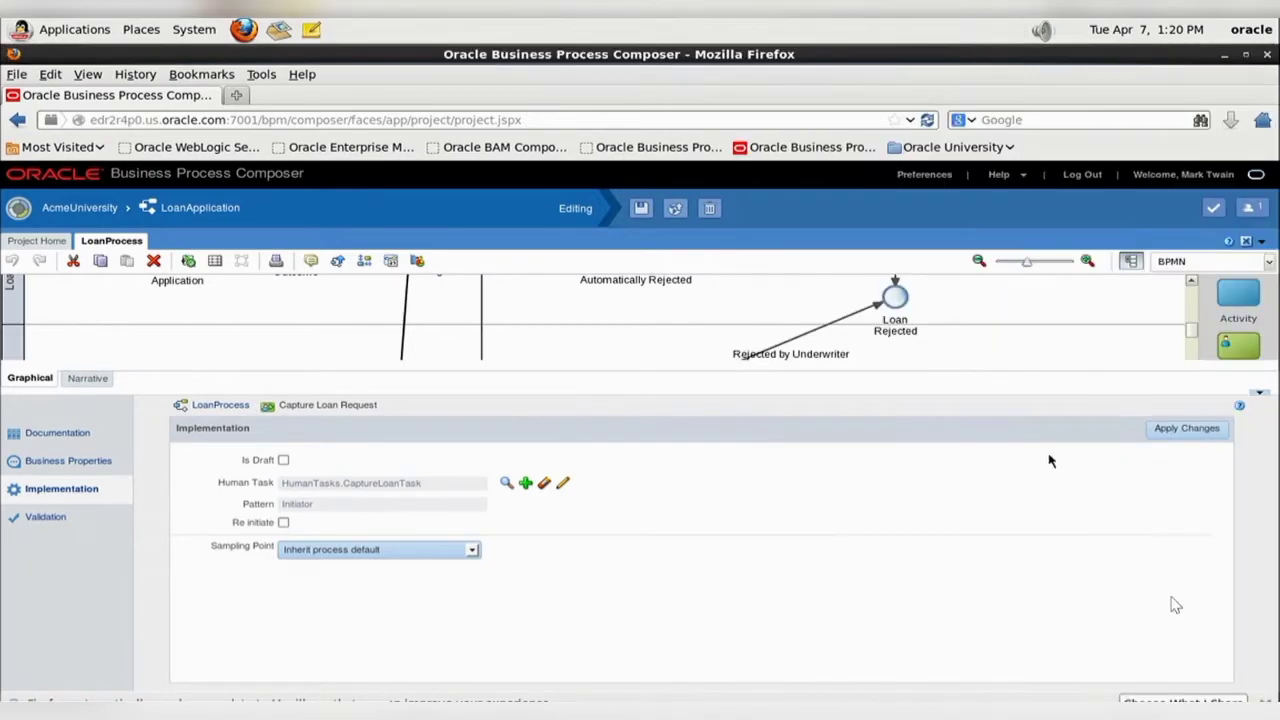
click(1180, 437)
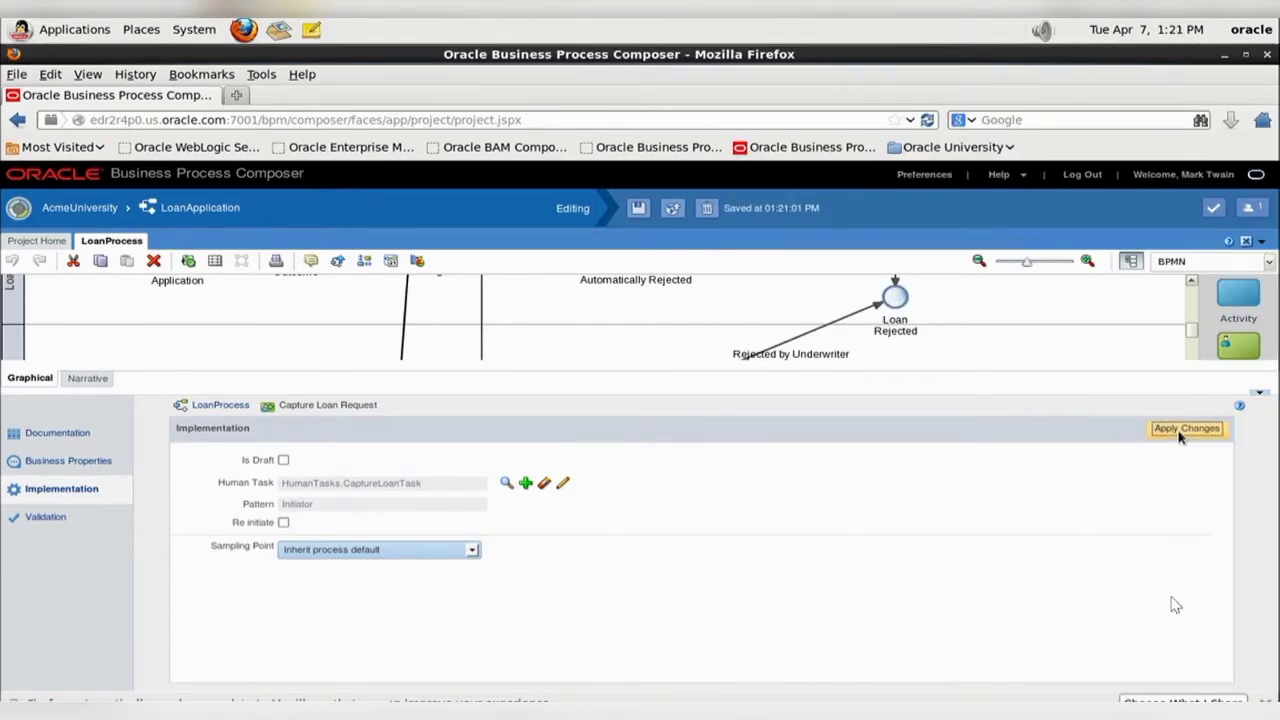
click(564, 484)
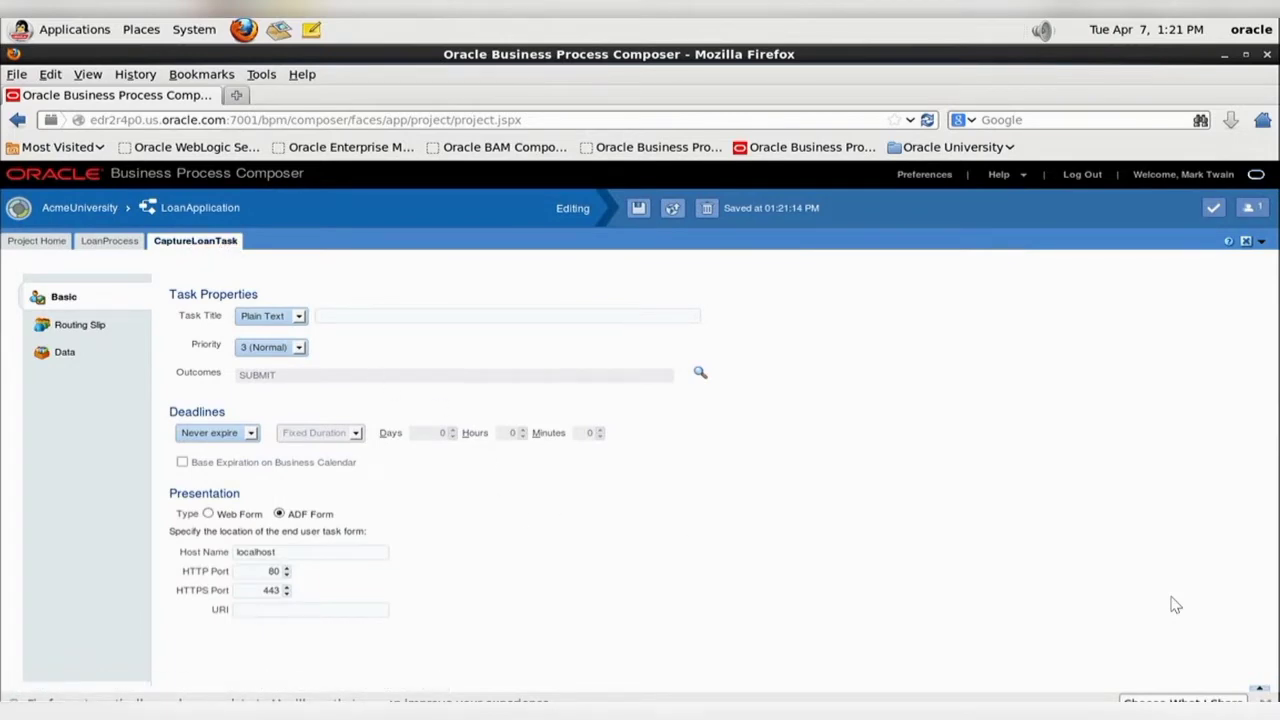
- Set CaptureLoanTask's title to the plain text "Capture Loan Details", copied from the practice guide
click(640, 711)
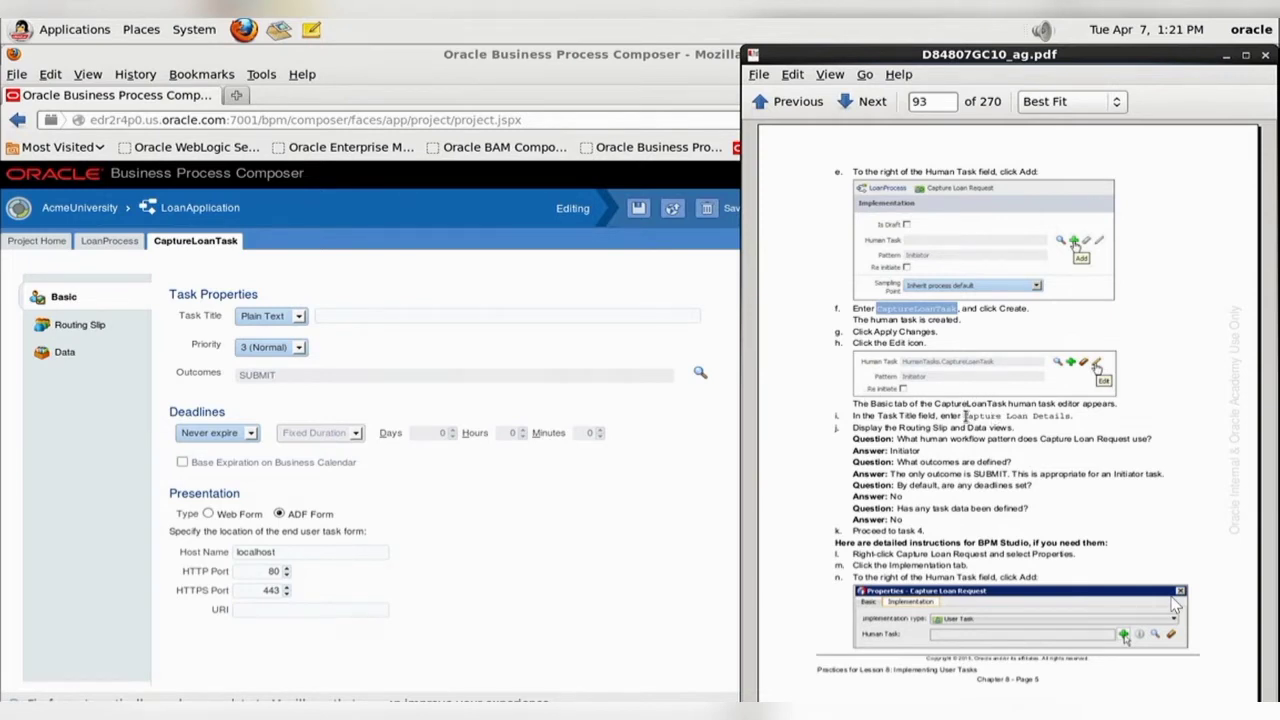
drag(963, 416, 1075, 416)
key(ctrl+c)
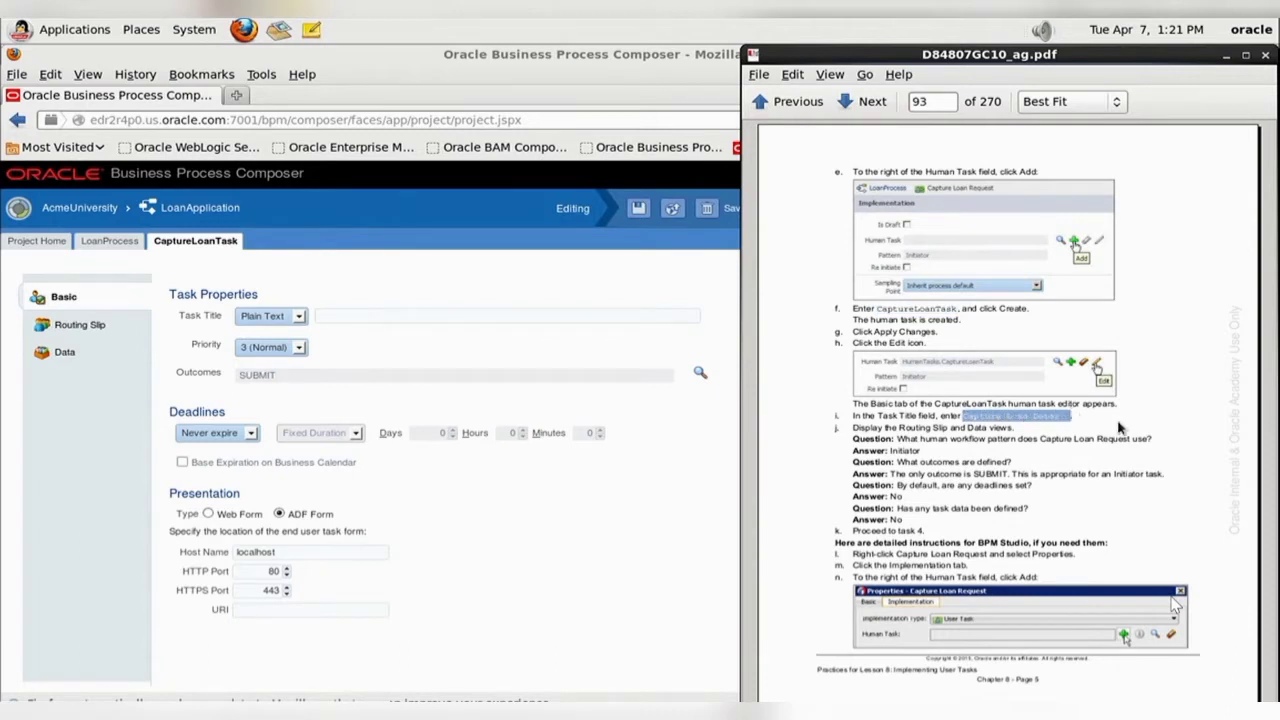
click(346, 315)
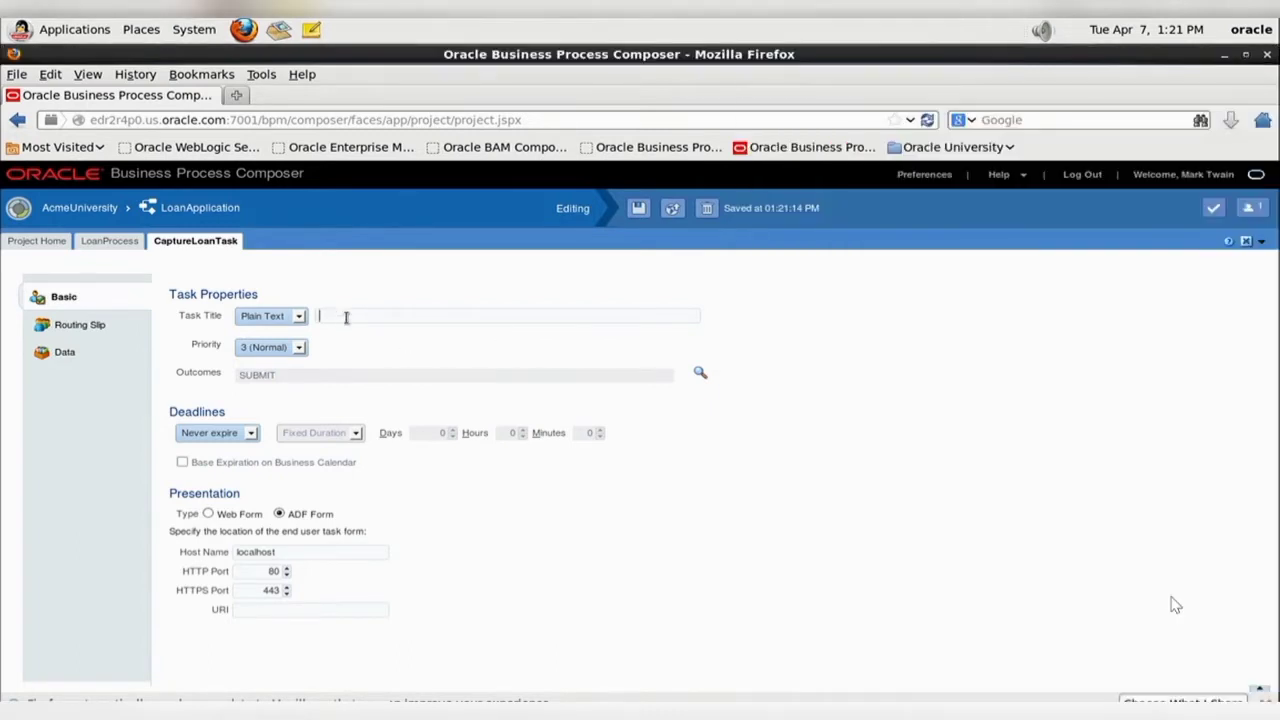
key(ctrl+v)
click(298, 316)
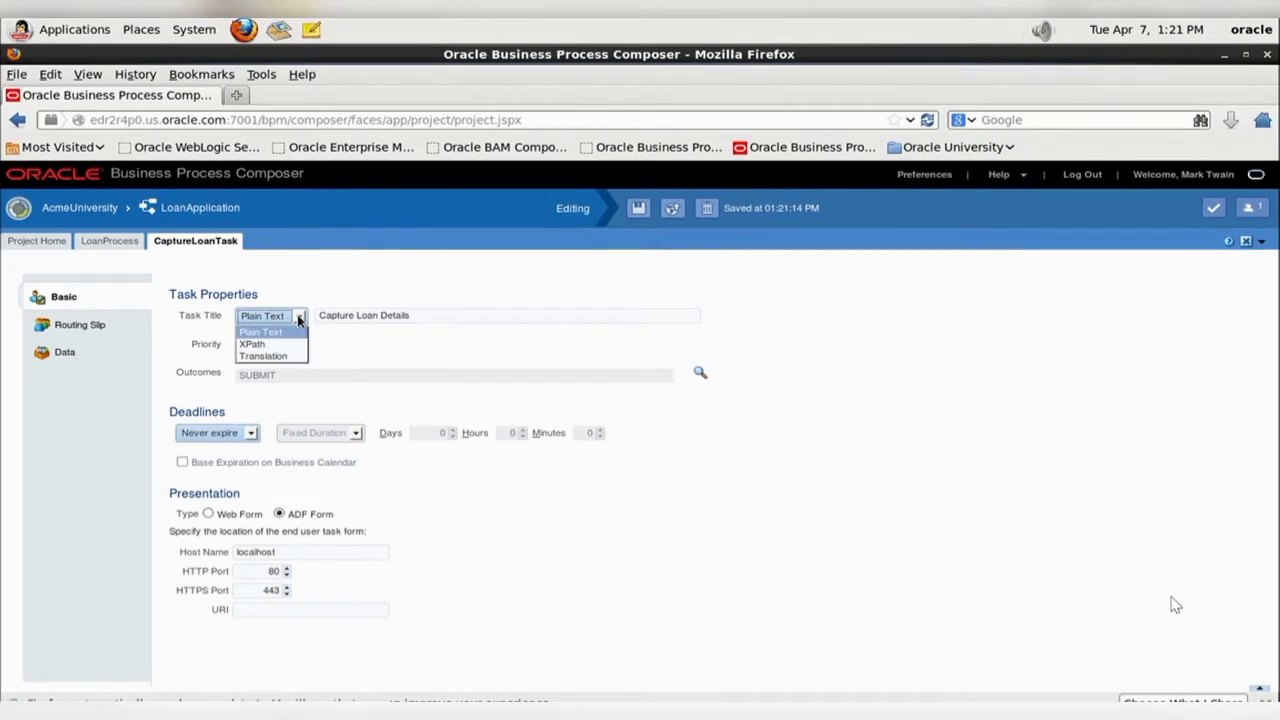
click(448, 294)
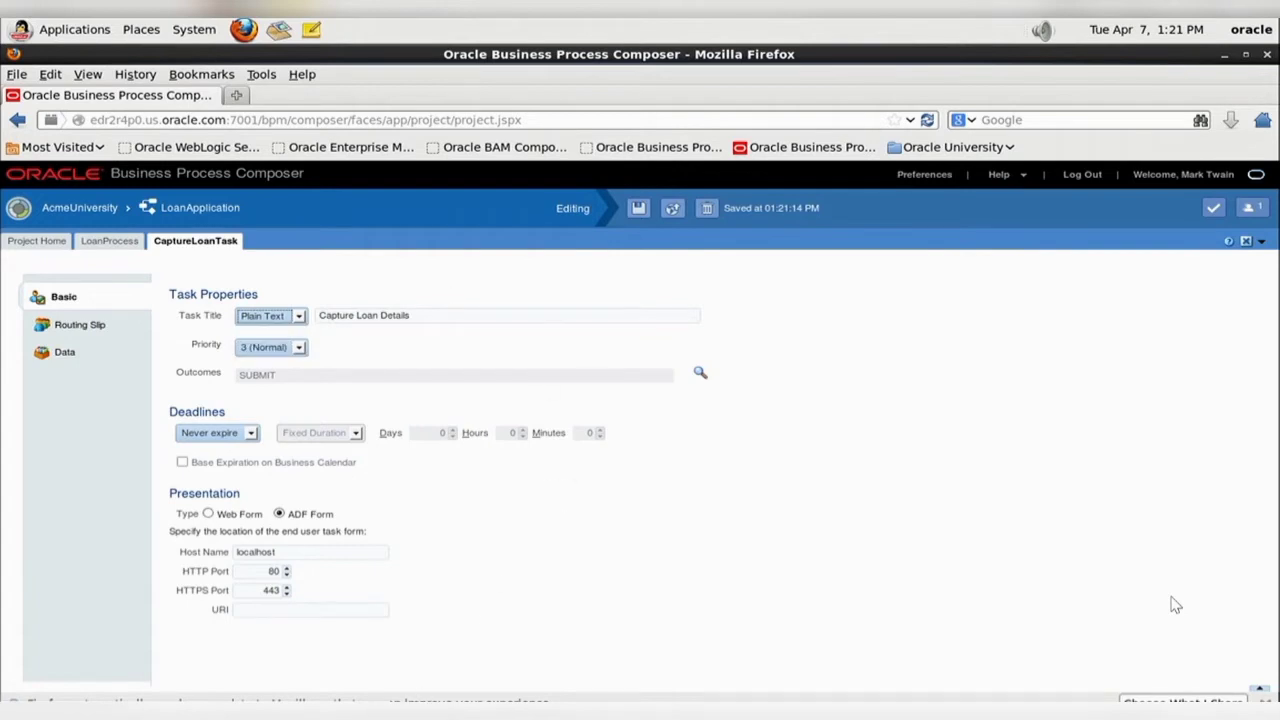
- Examine CaptureLoanTask's routing slip and compare it with the workflow pattern question in the practice guide
key(alt+Tab)
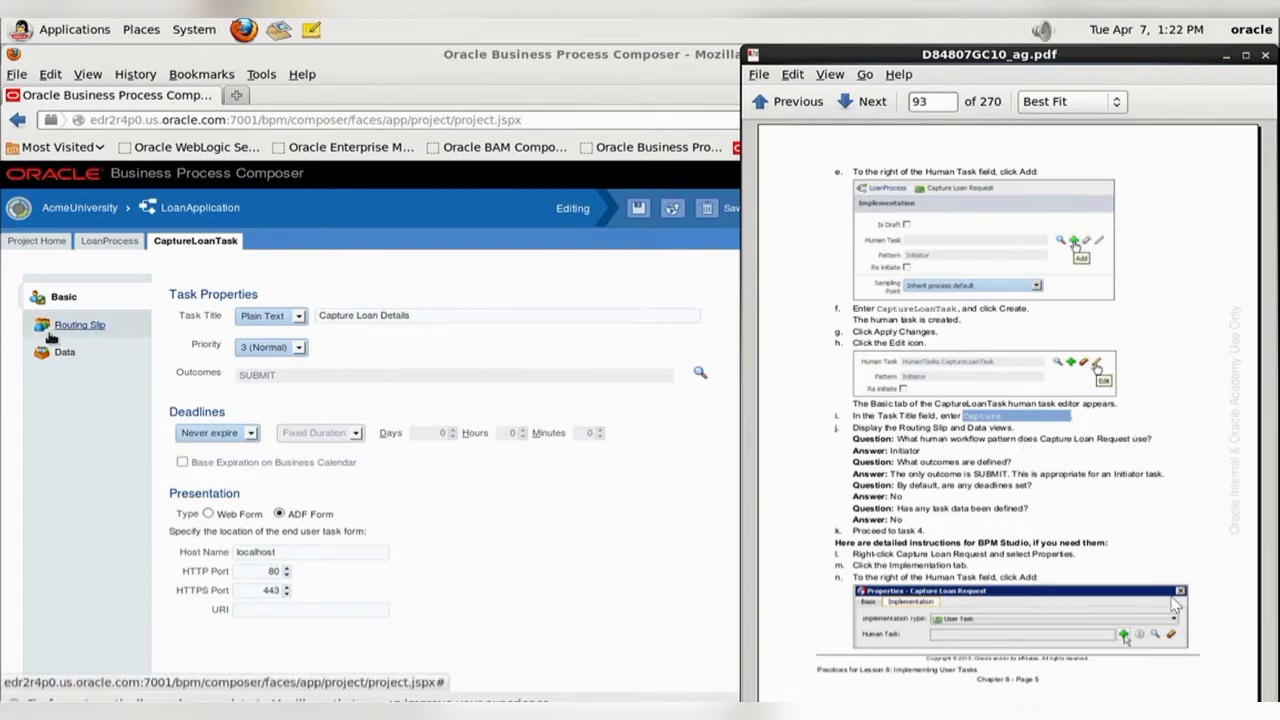
click(80, 325)
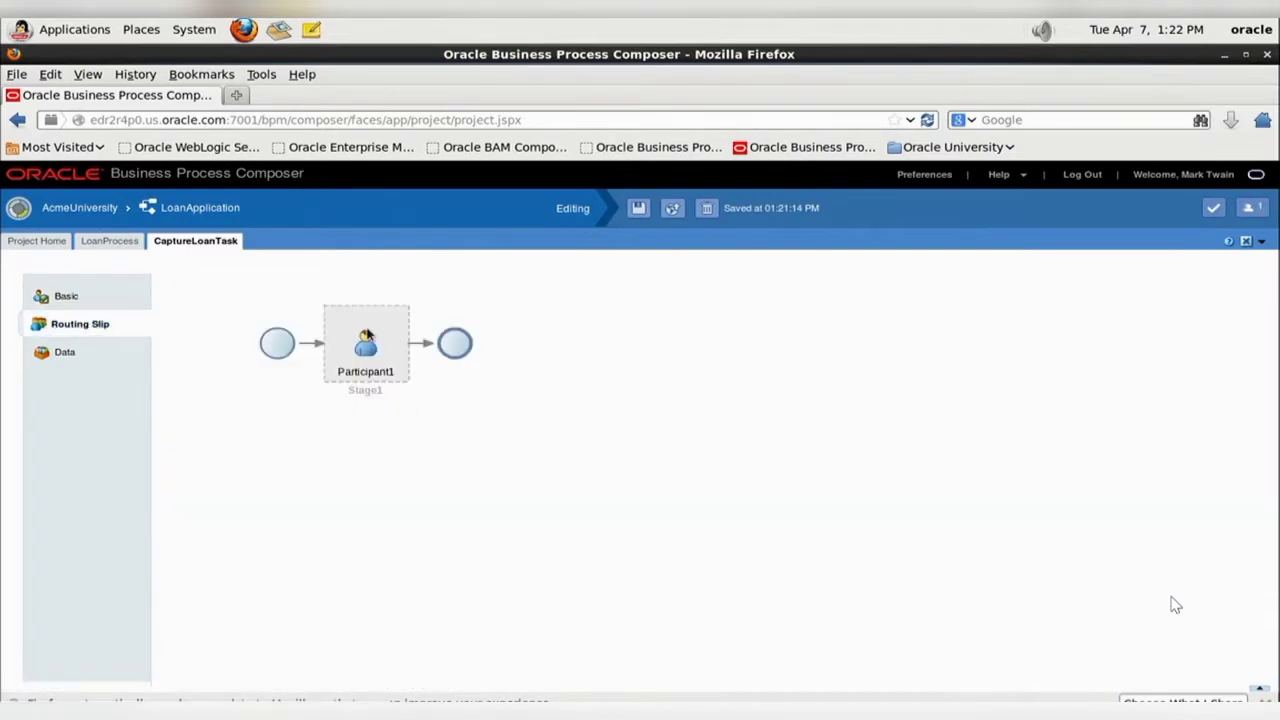
key(alt+Tab)
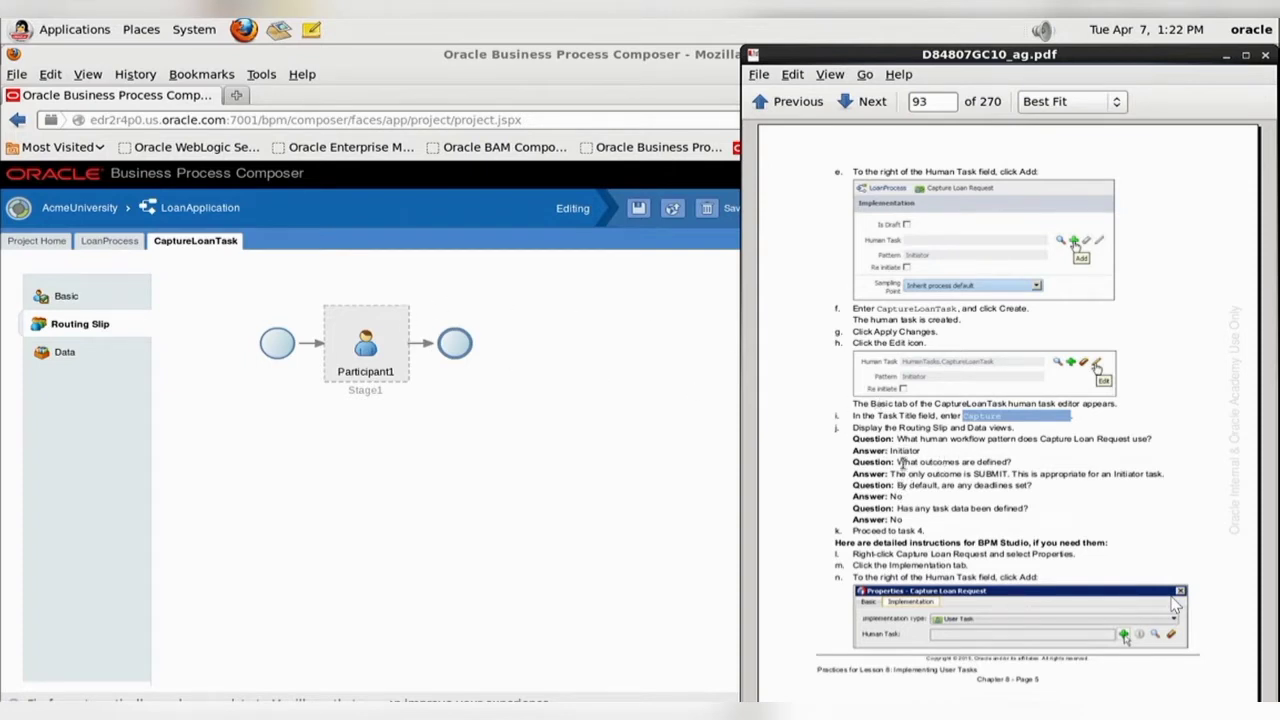
- Try adding a custom outcome named DemoNewOutcome to CaptureLoanTask, deselect it, and cancel the outcome changes
click(62, 296)
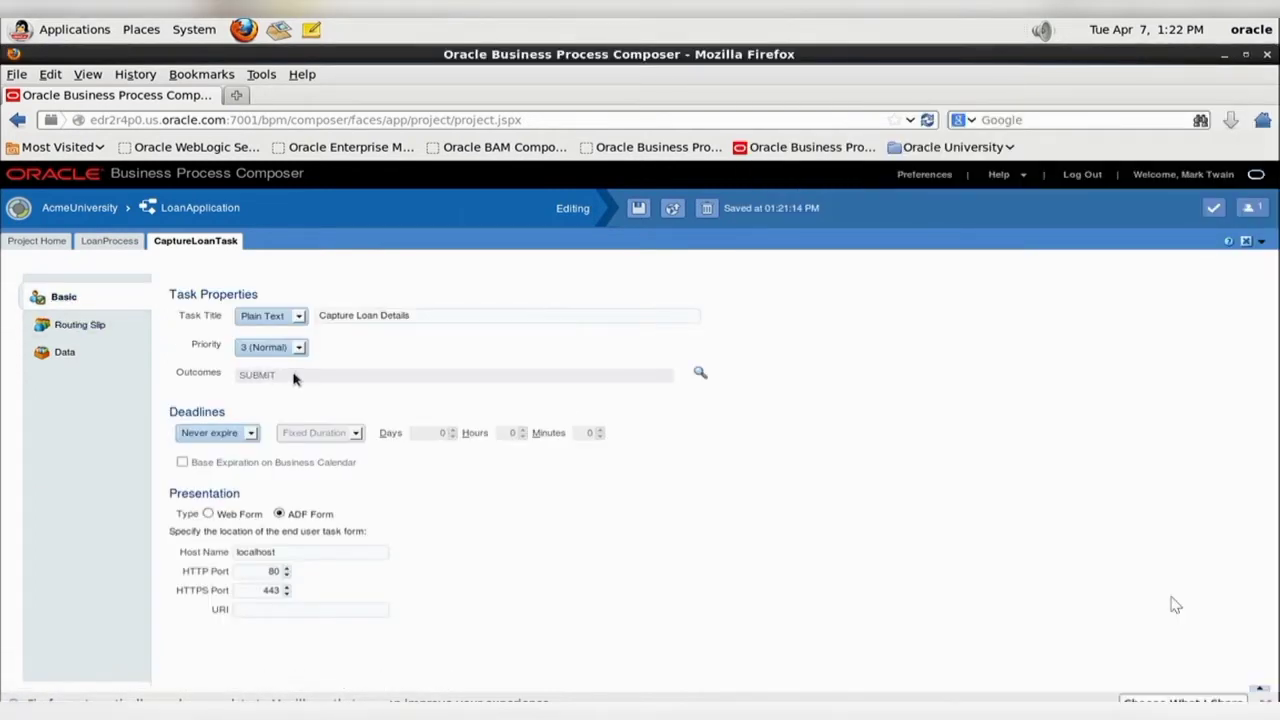
click(698, 375)
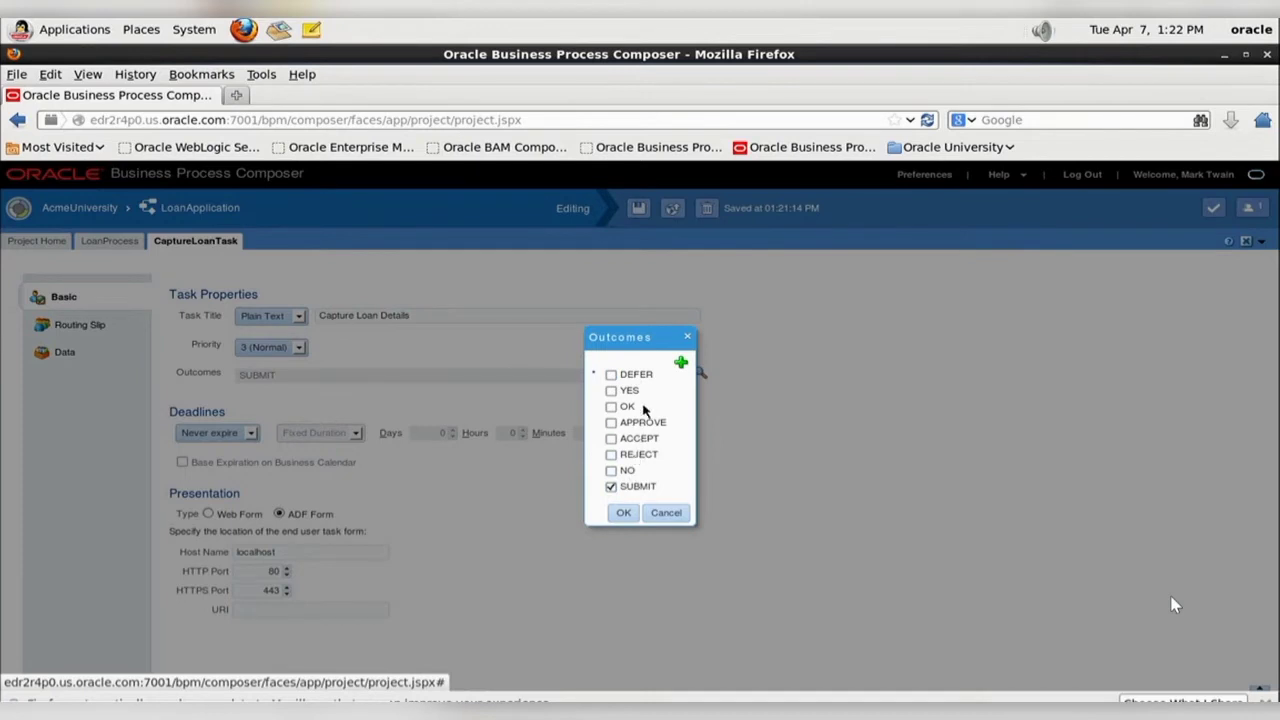
click(681, 365)
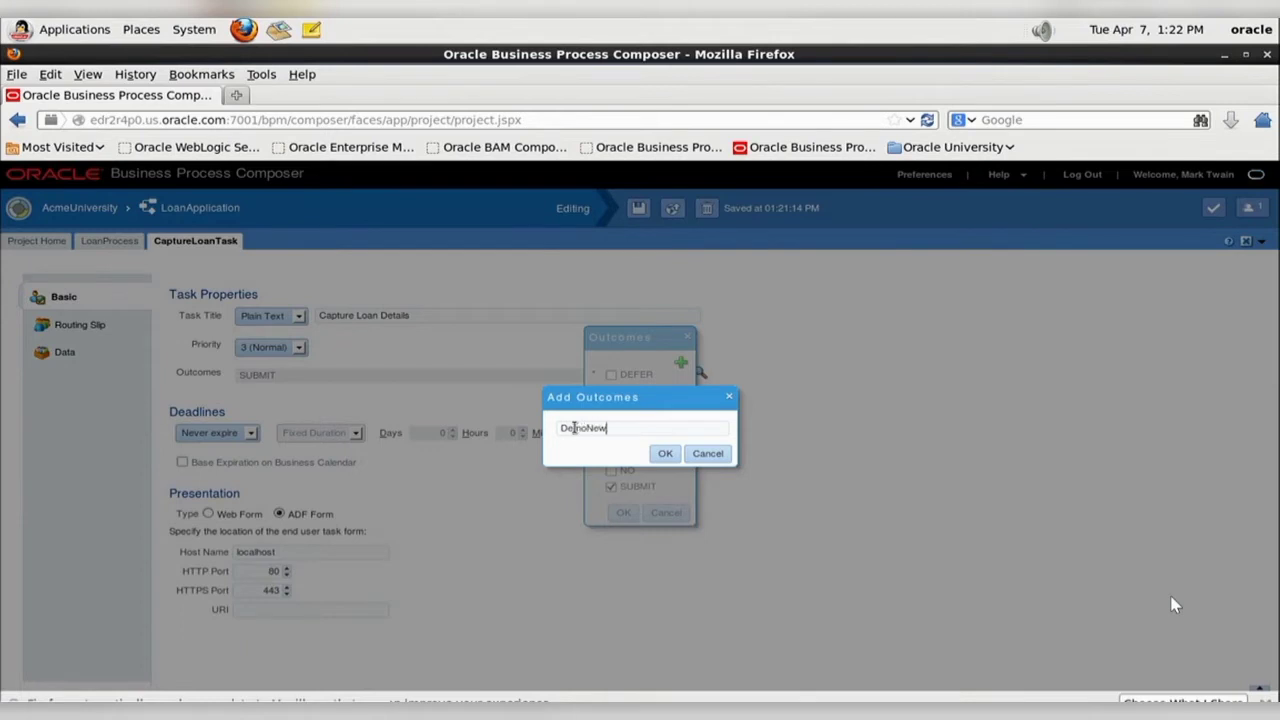
text(DemoNewOutcome)
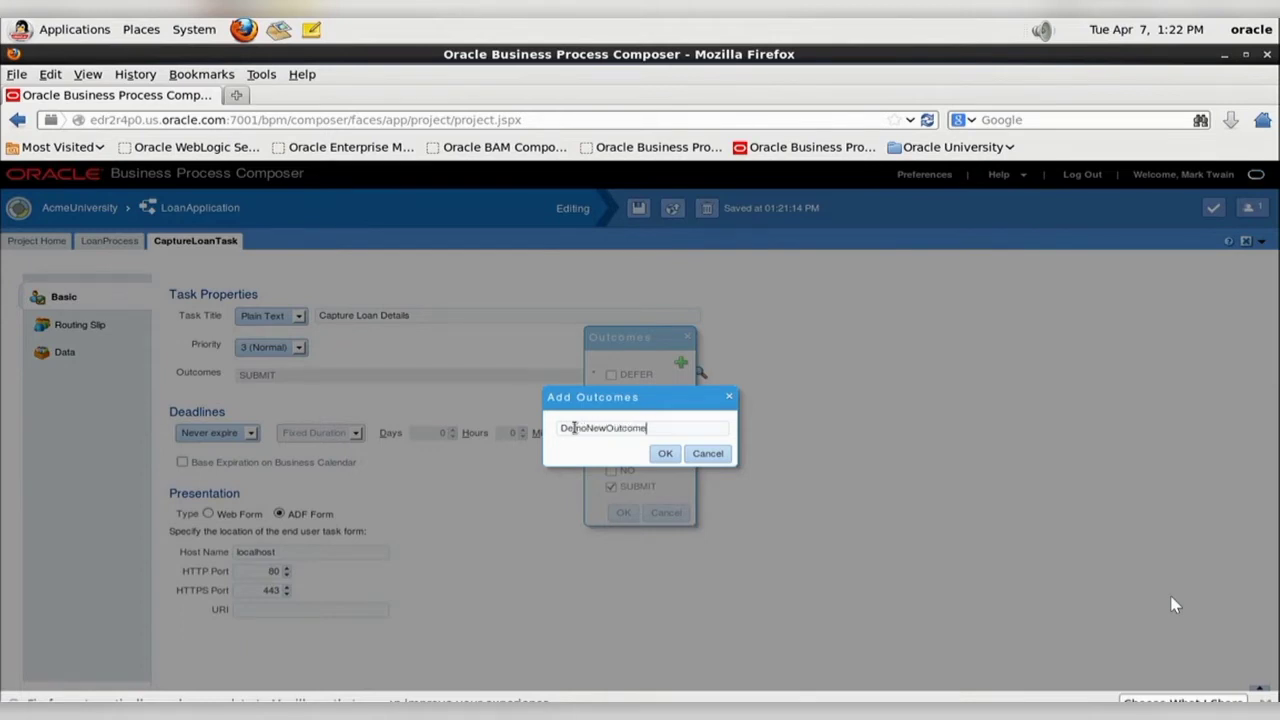
click(664, 453)
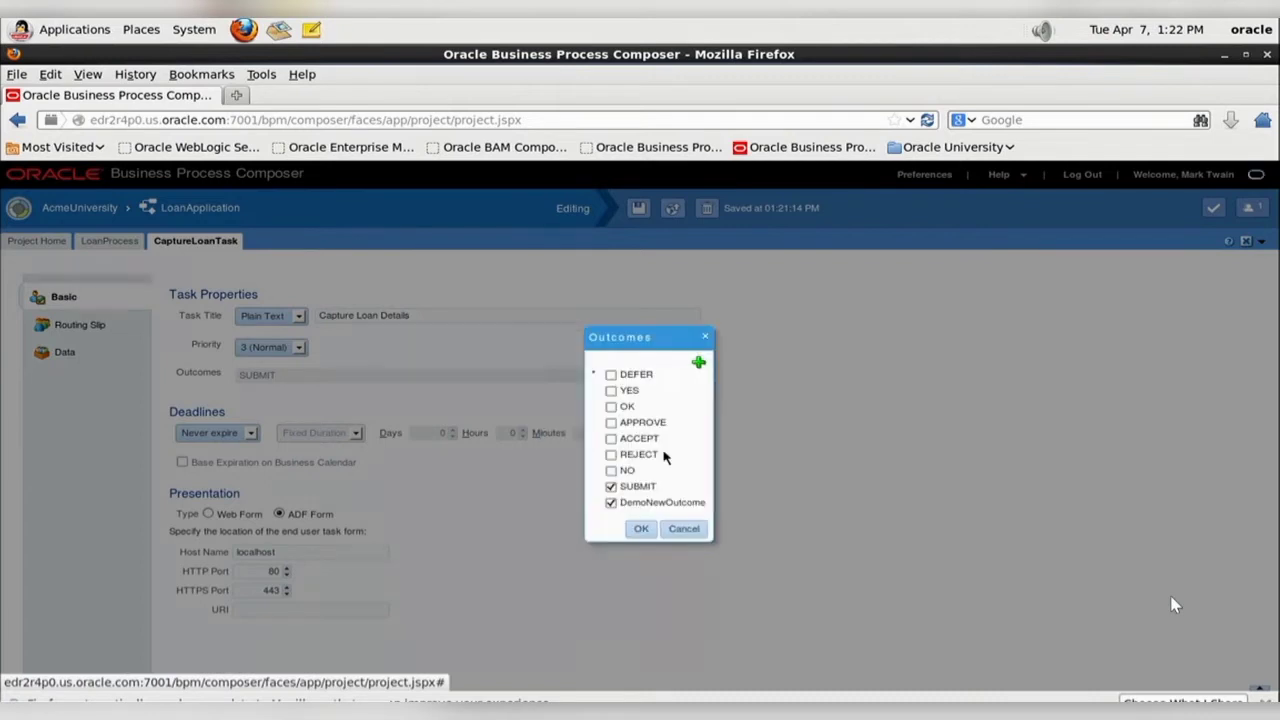
click(603, 495)
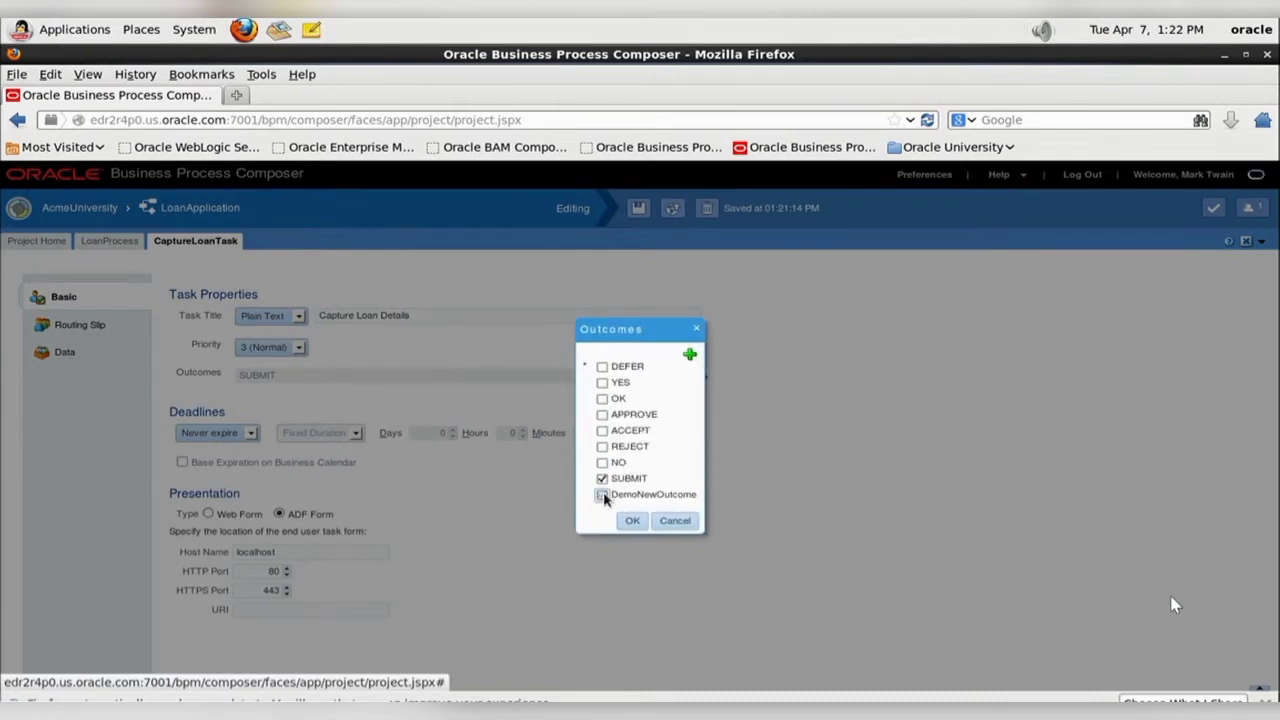
click(672, 520)
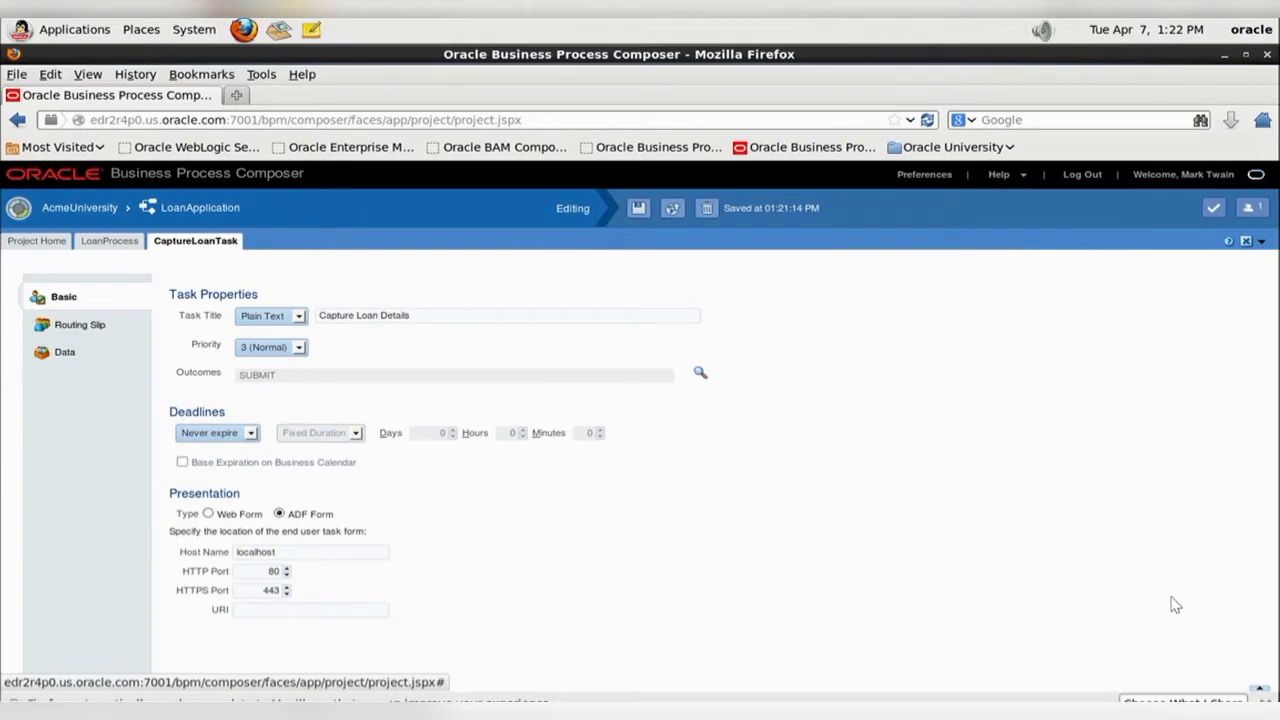
- Examine CaptureLoanTask's task data and compare it with the deadline and task data questions in the practice guide
key(alt+Tab)
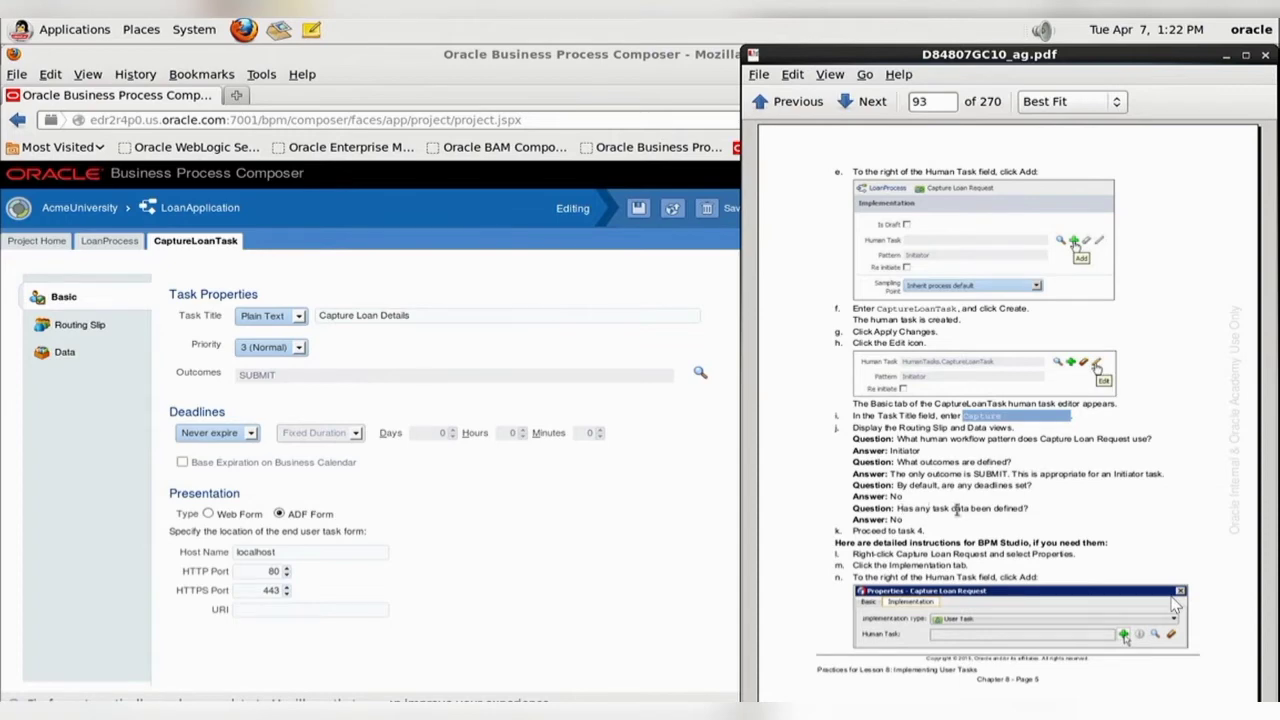
click(60, 352)
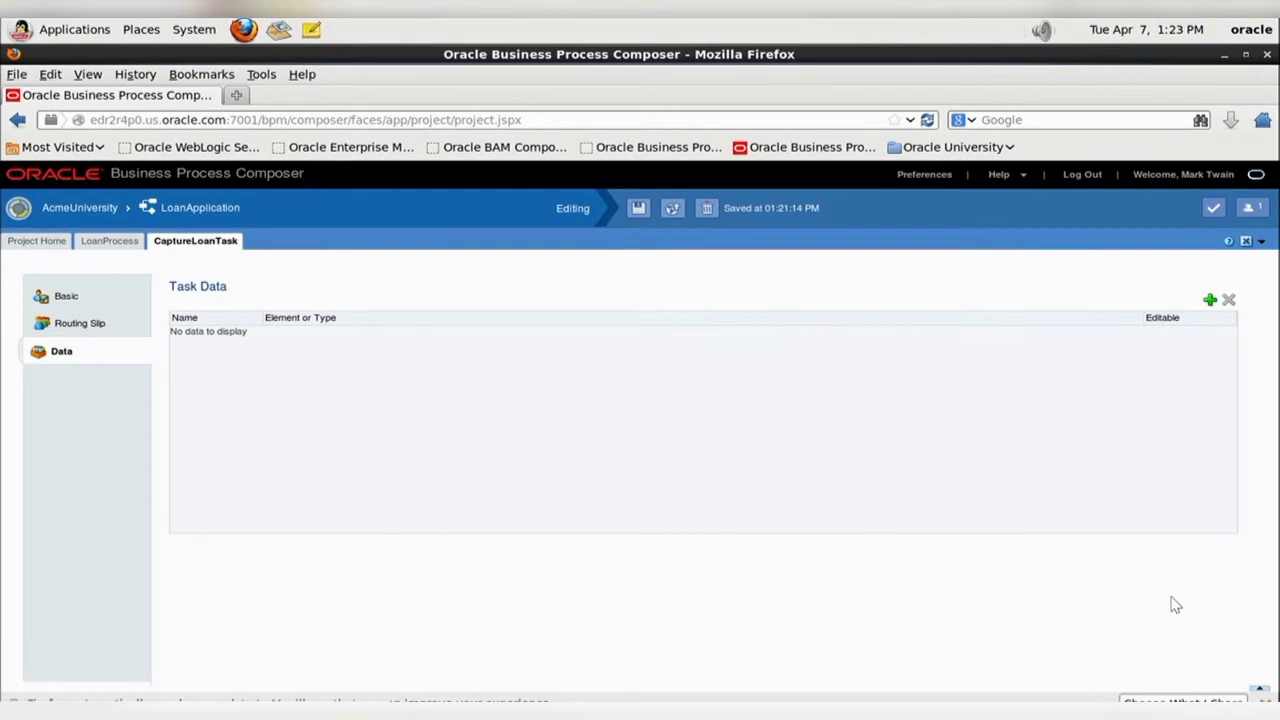
click(785, 711)
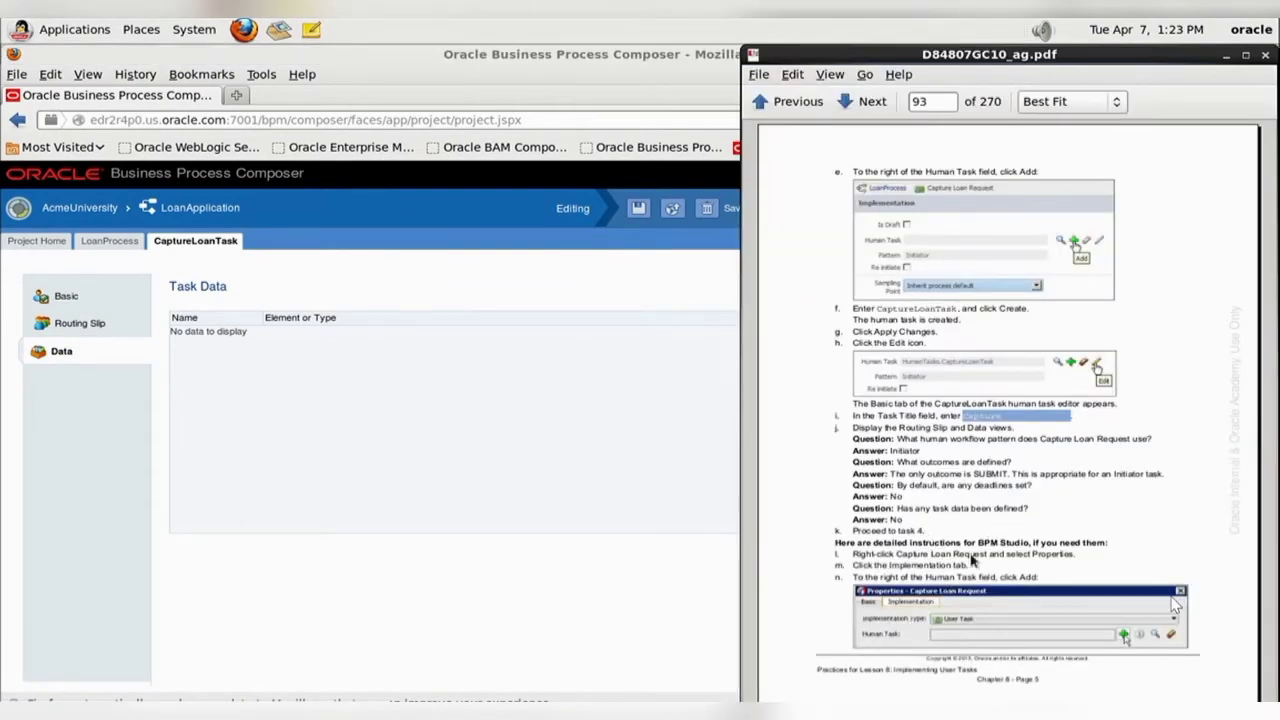
- Read the practice guide's instructions for the Review Loan Application and Underwriter Review human tasks on pages 94 and 95
click(1094, 690)
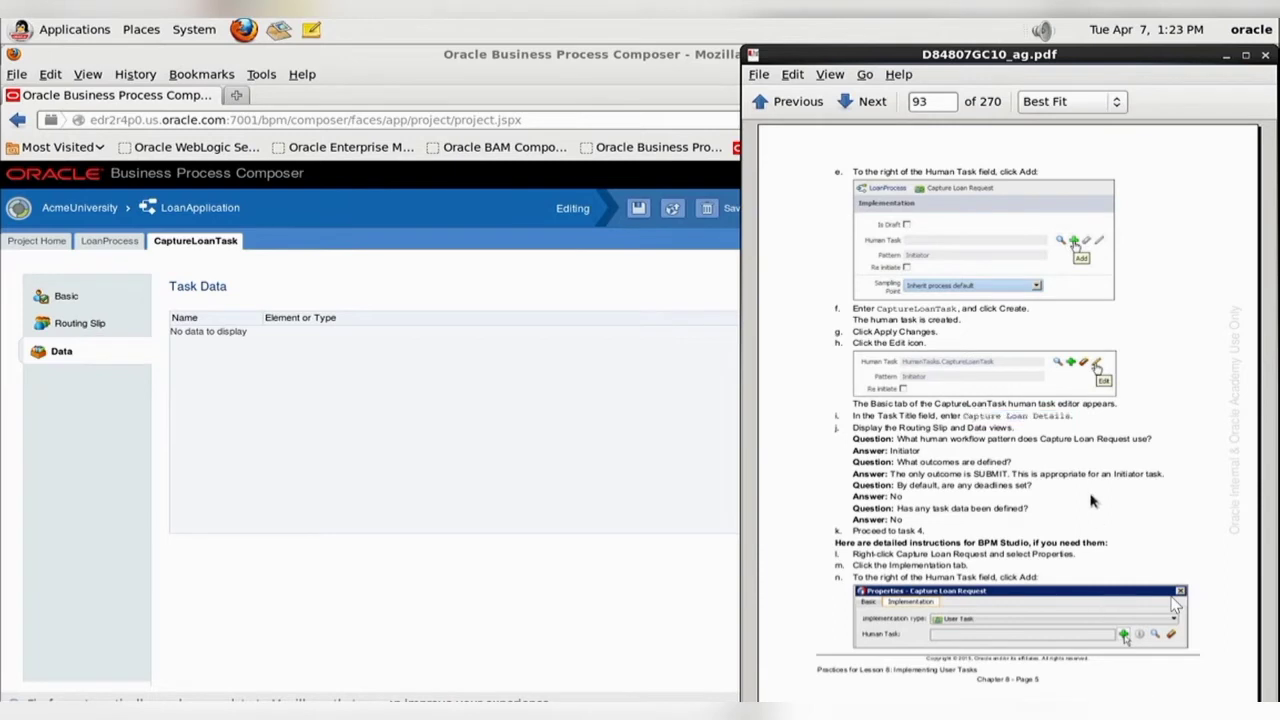
scroll(1092, 502, down, 1)
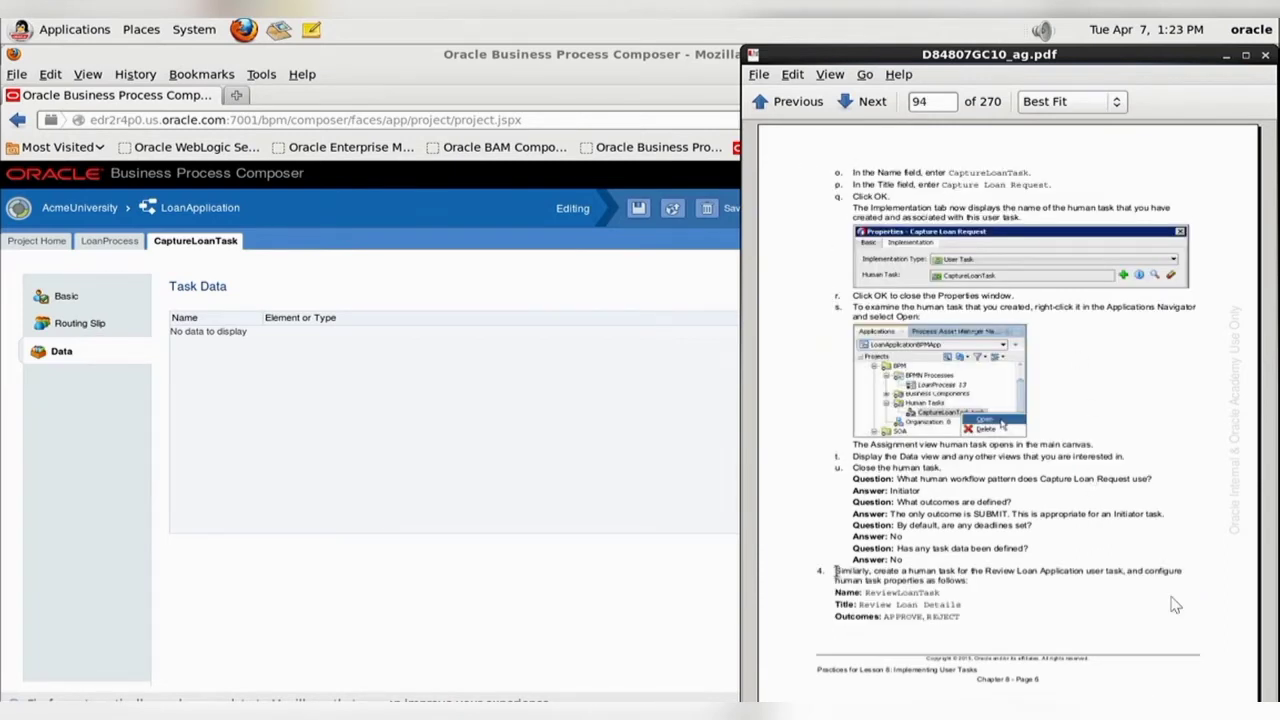
drag(836, 570, 878, 571)
click(1030, 680)
scroll(999, 627, down, 2)
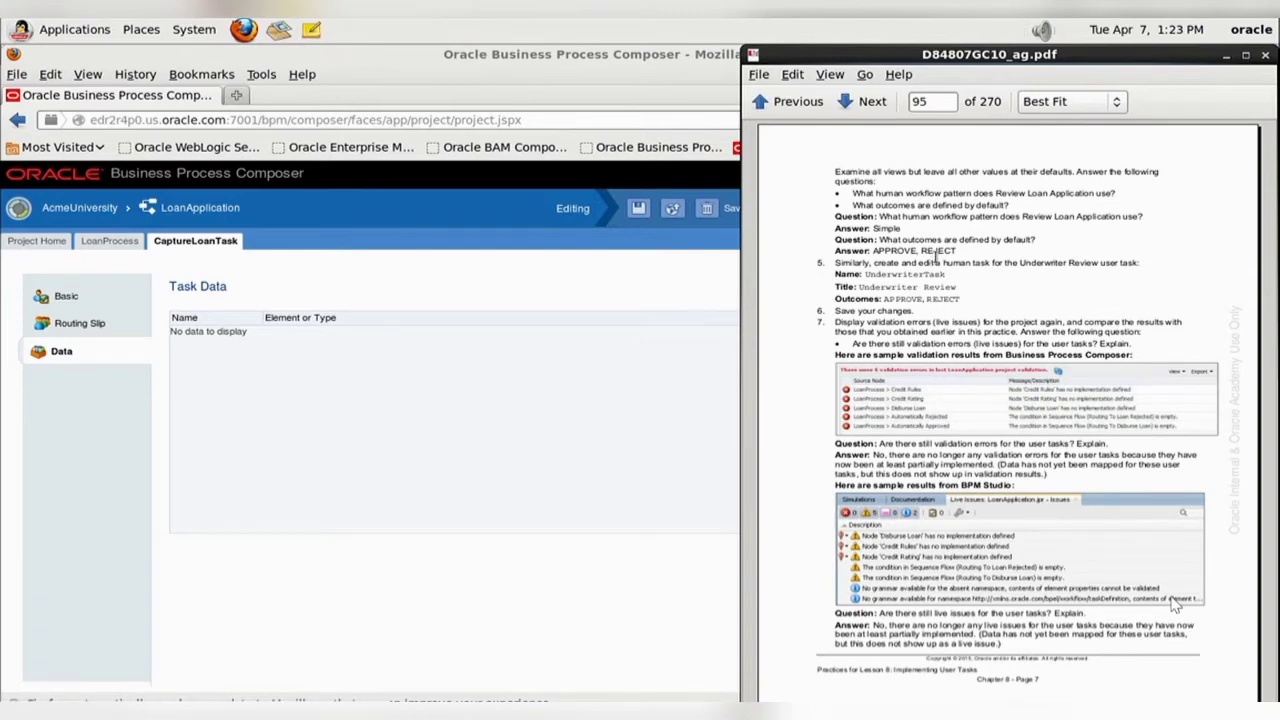
scroll(936, 257, up, 2)
click(507, 451)
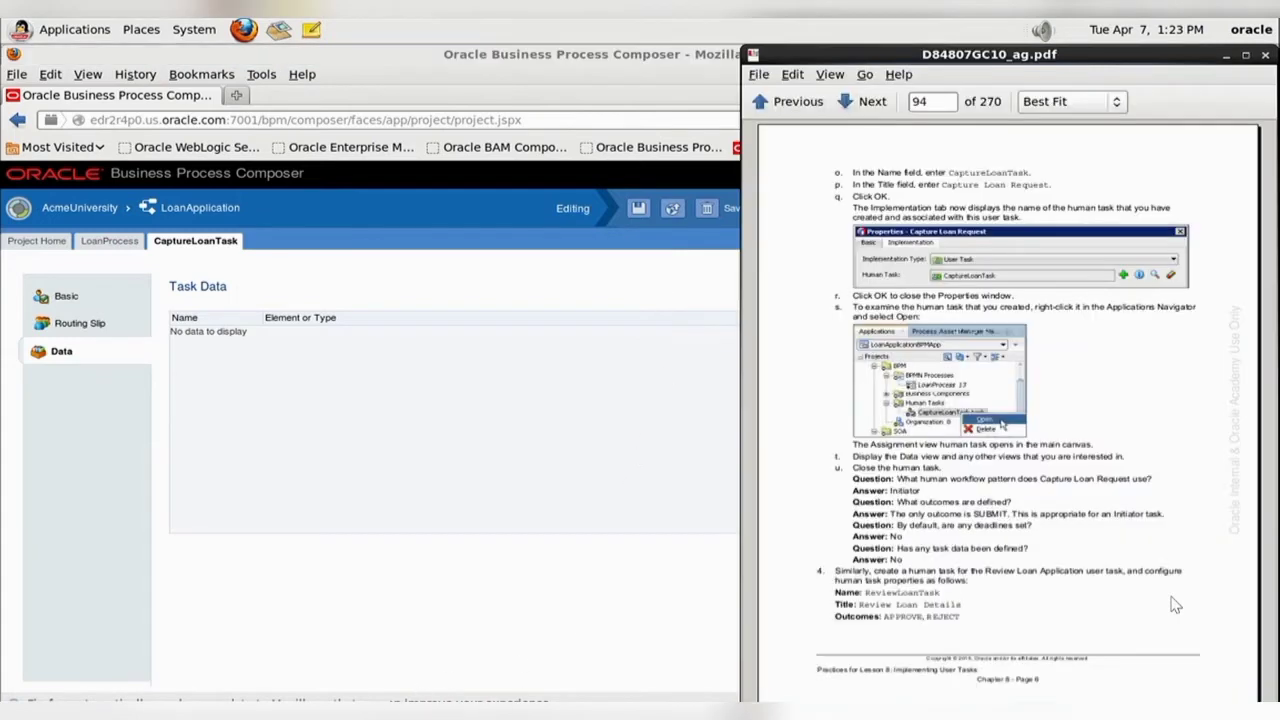
- Save the CaptureLoanTask changes and open the implementation properties of Review Loan Application in LoanProcess
click(412, 708)
click(581, 520)
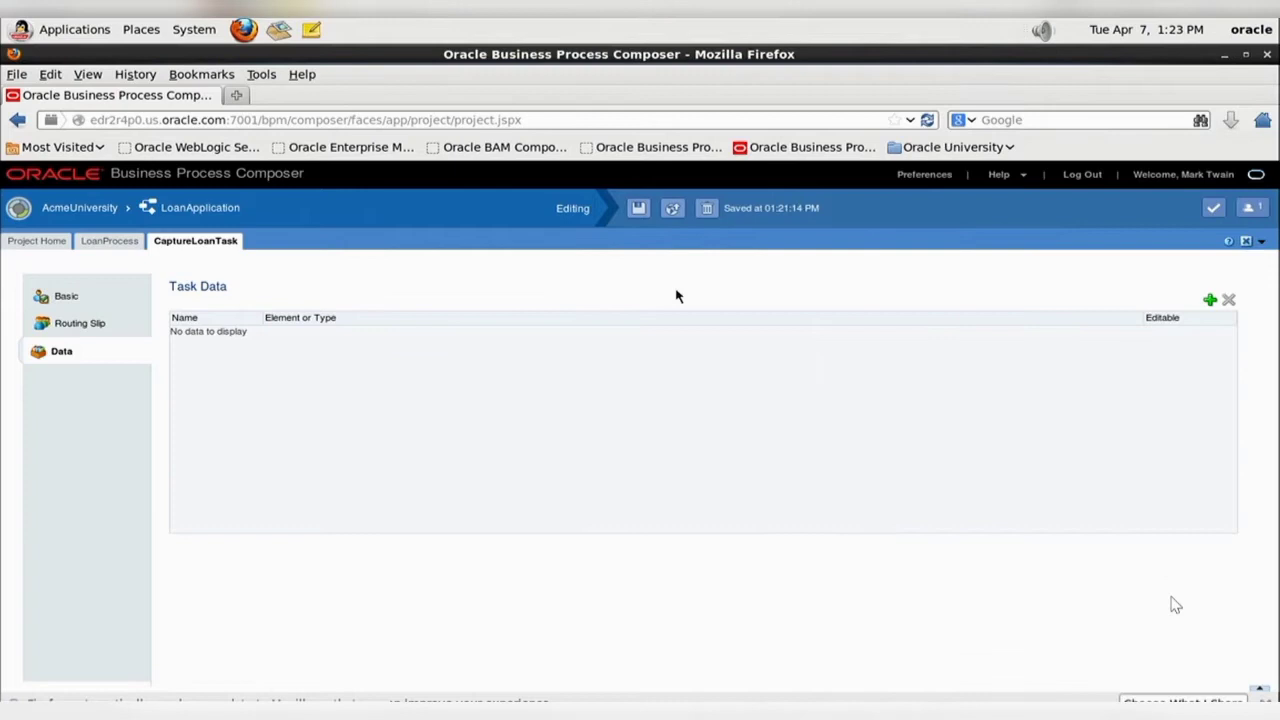
click(640, 208)
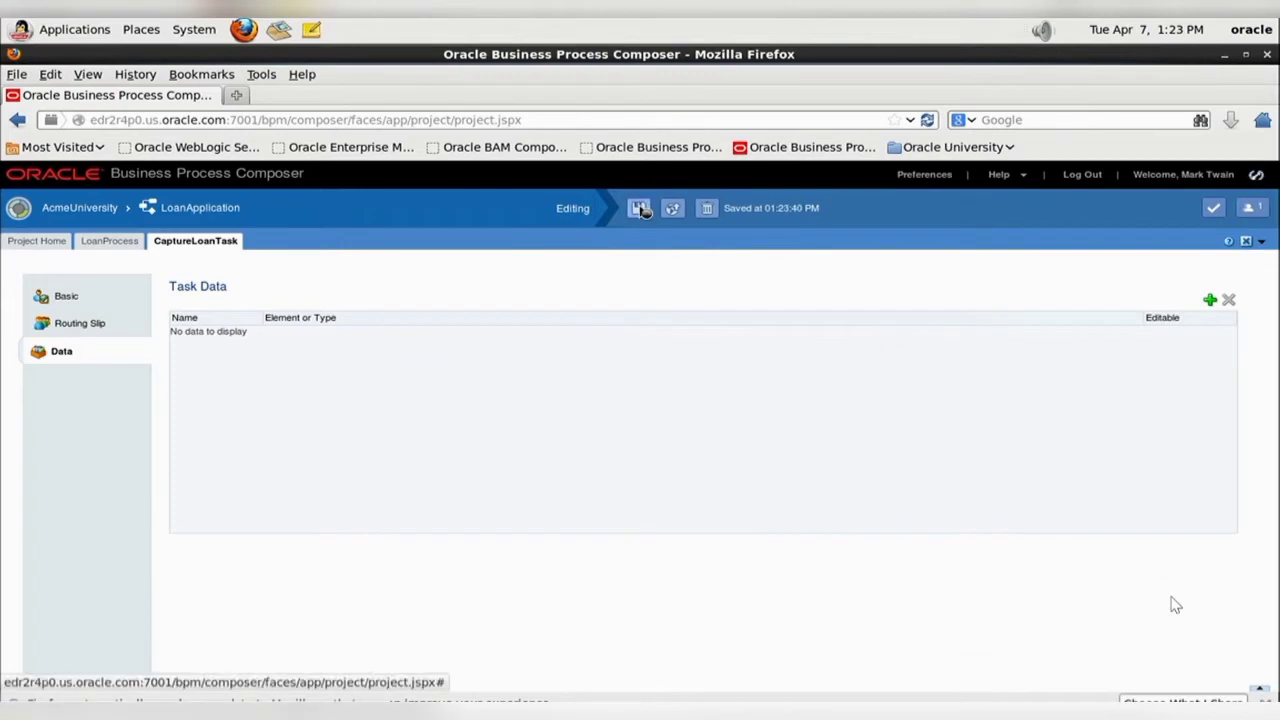
click(110, 241)
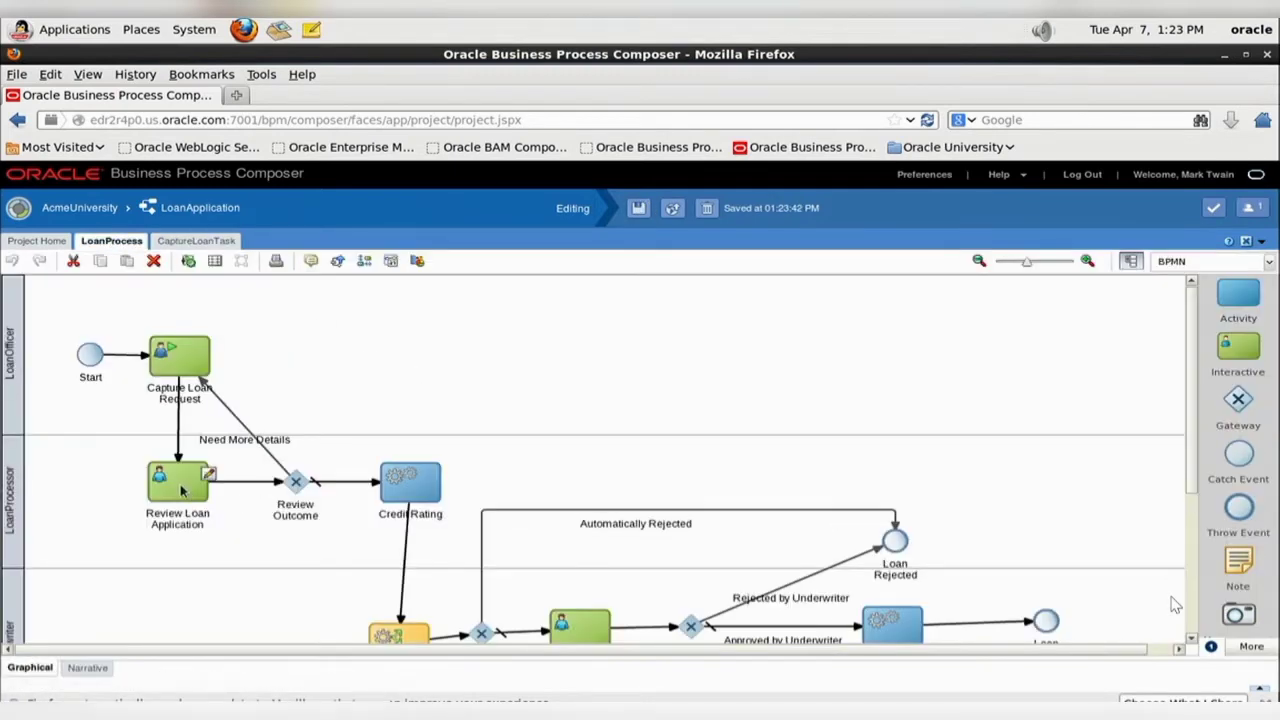
right_click(181, 486)
click(231, 508)
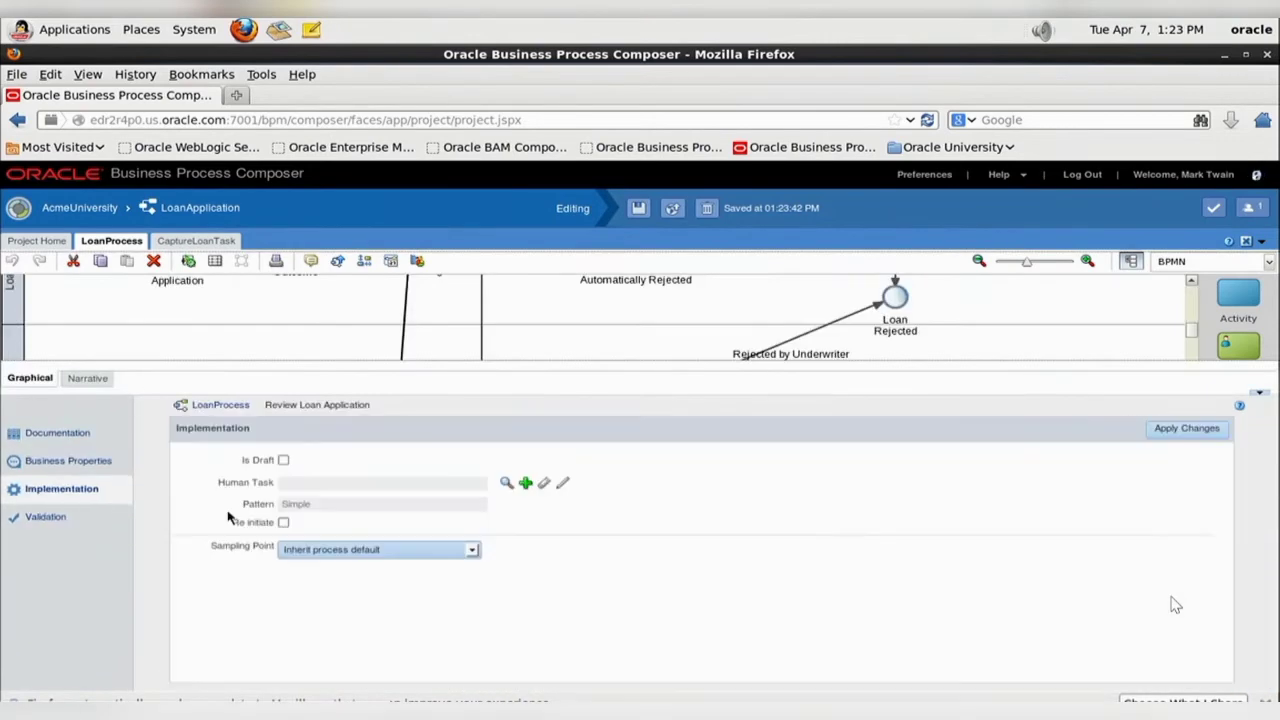
- Create a human task named ReviewLoanTask for Review Loan Application, copying the name from page 94 of the practice guide
click(527, 485)
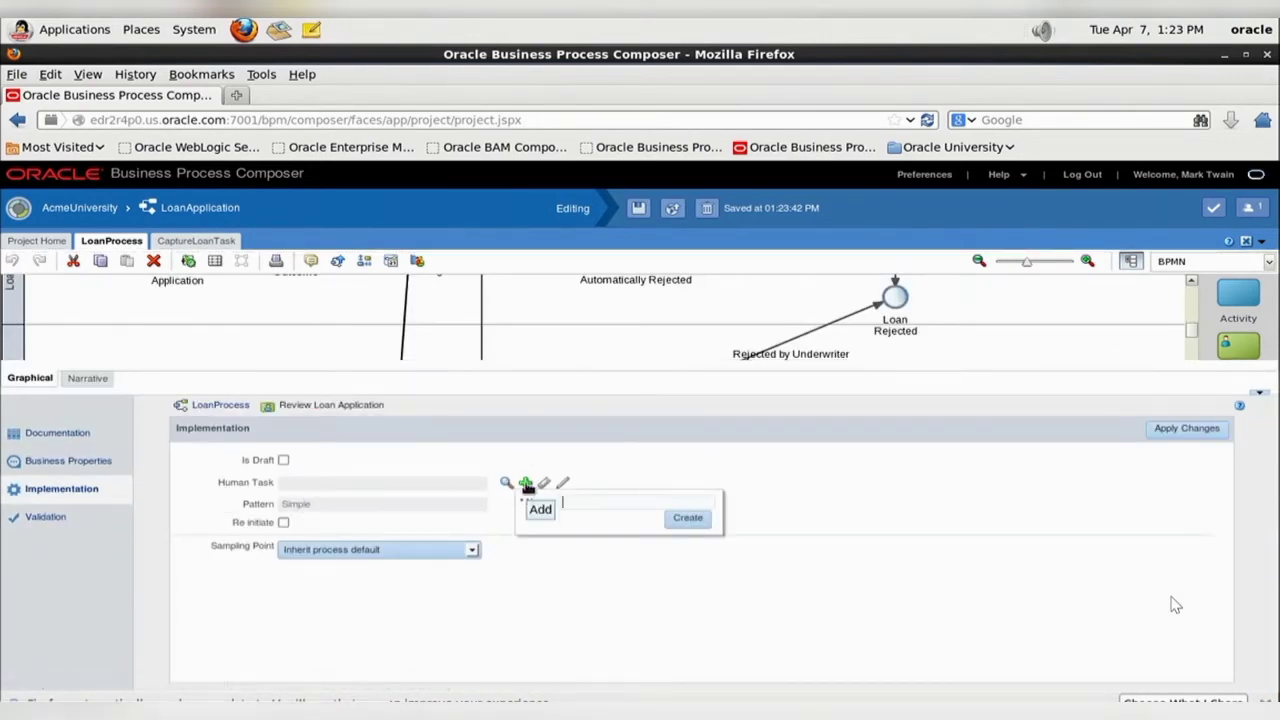
key(alt+Tab)
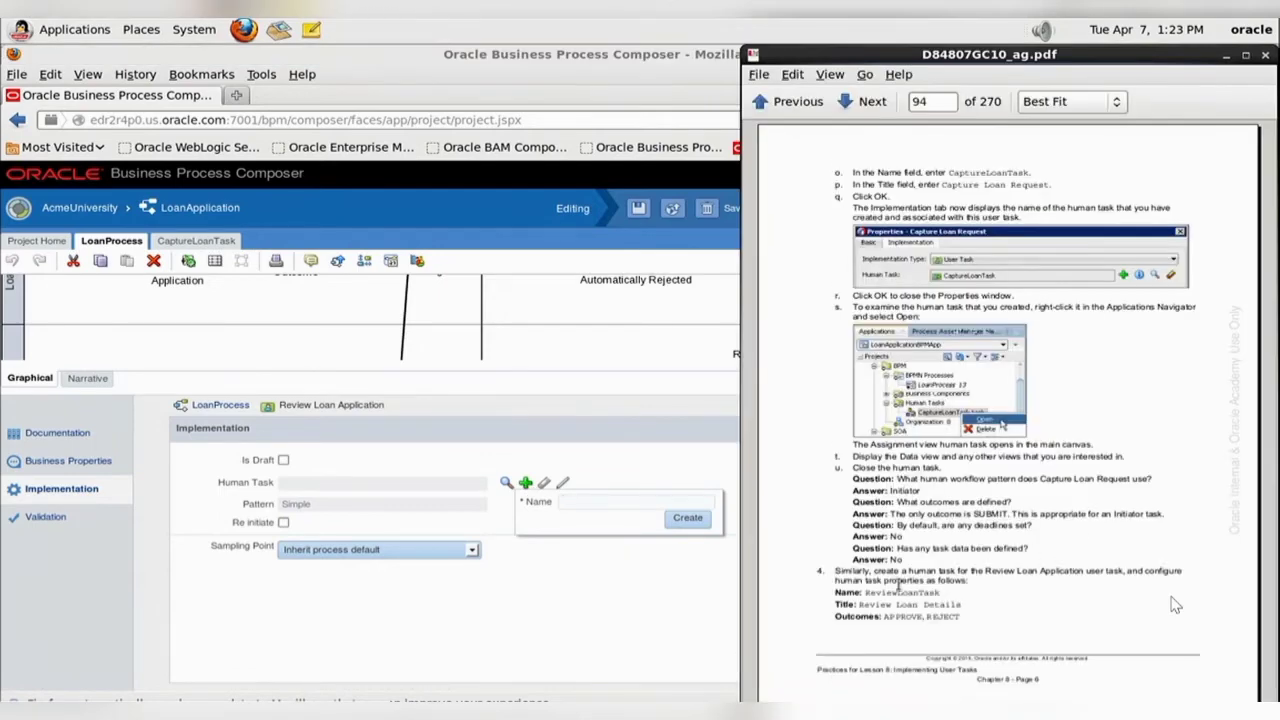
drag(868, 593, 993, 598)
key(ctrl+c)
click(575, 504)
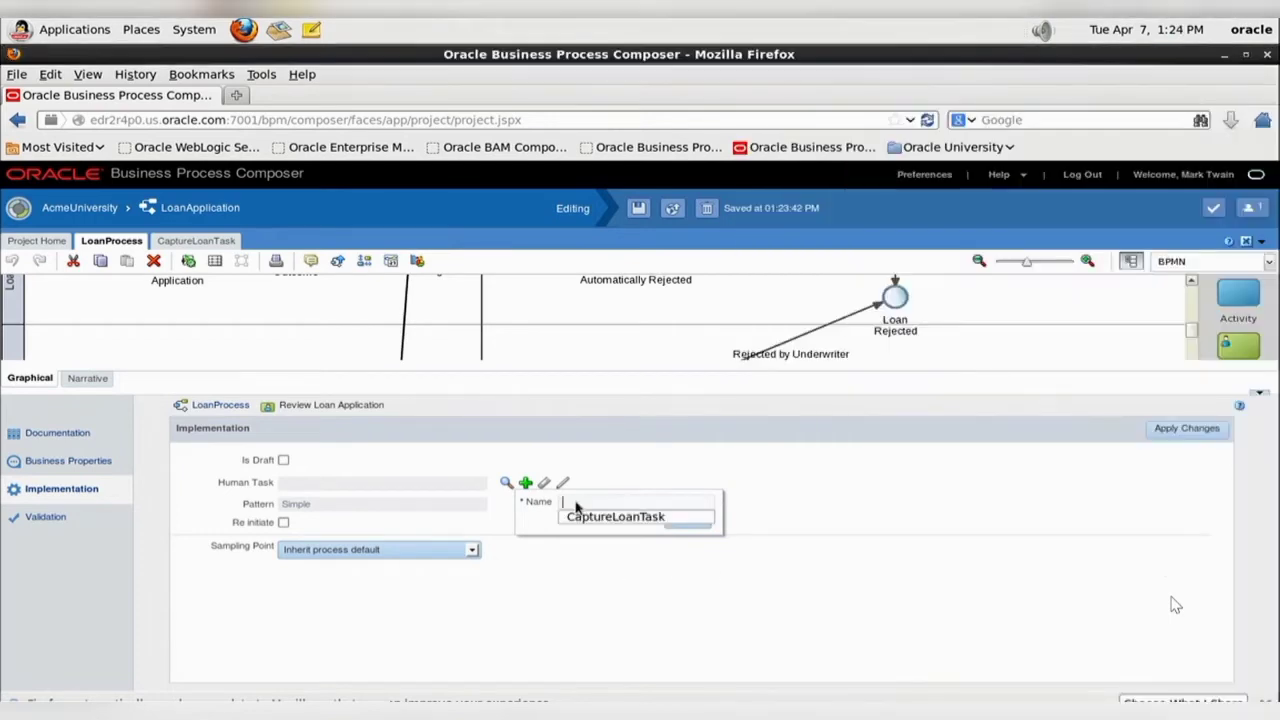
key(ctrl+v)
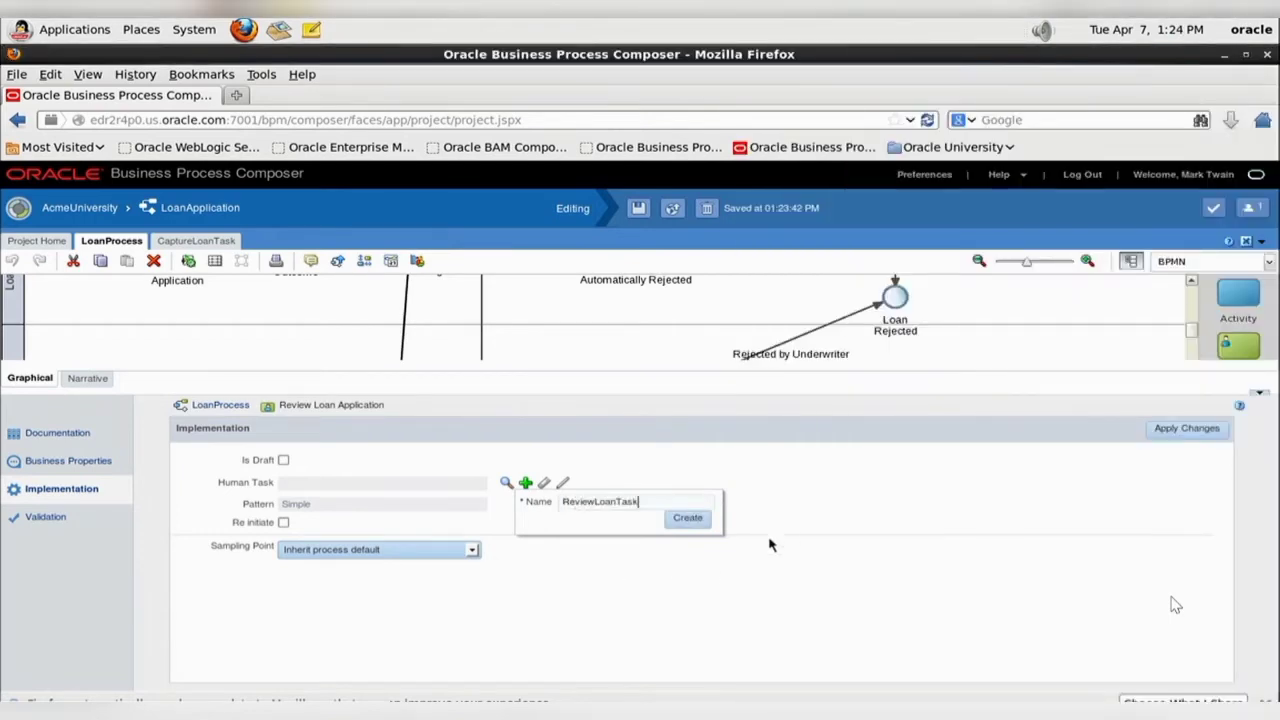
click(706, 518)
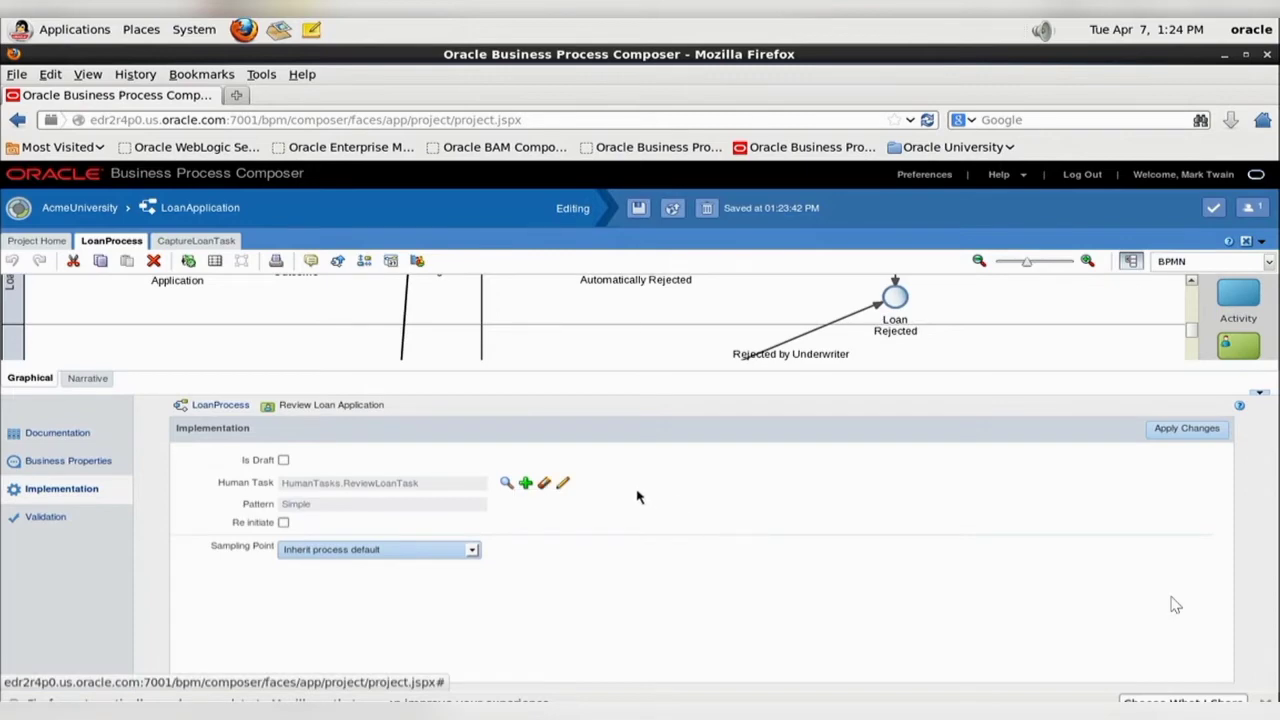
- Open ReviewLoanTask for editing and set its plain-text title to "Review Loan Details", copied from the practice guide
click(563, 483)
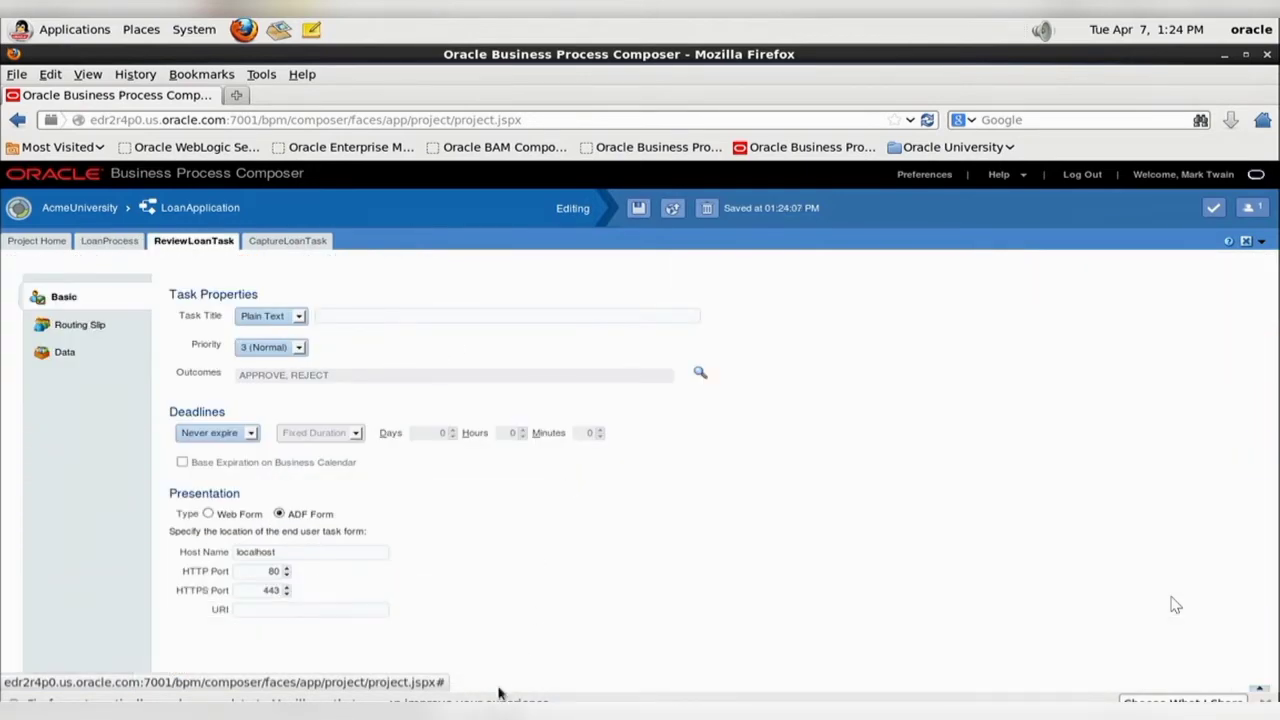
key(alt+Tab)
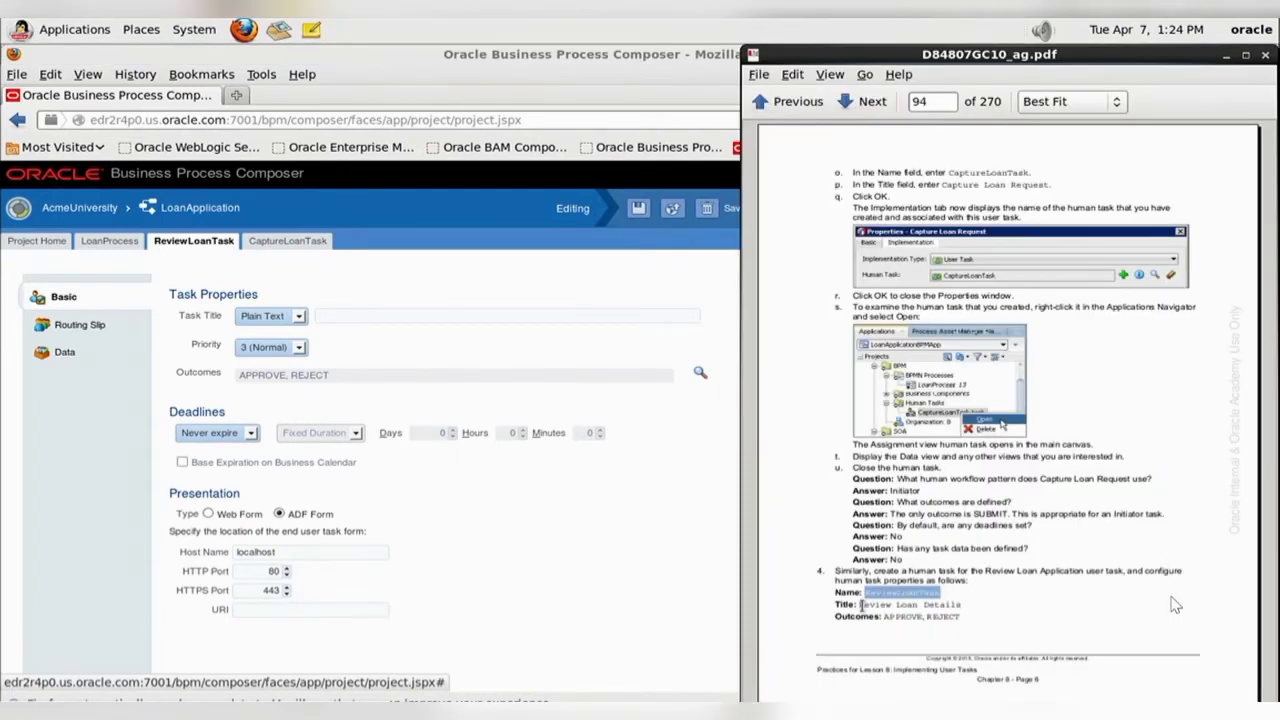
drag(858, 604, 962, 606)
key(ctrl+c)
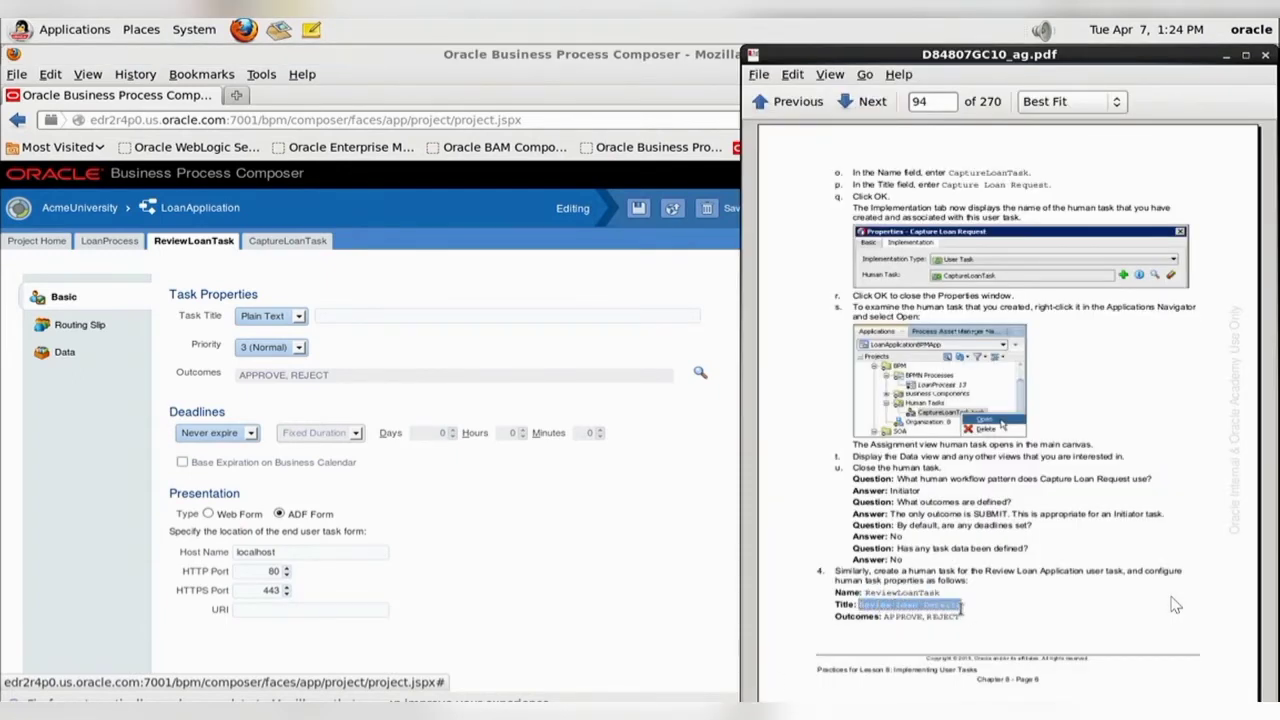
click(338, 316)
key(ctrl+v)
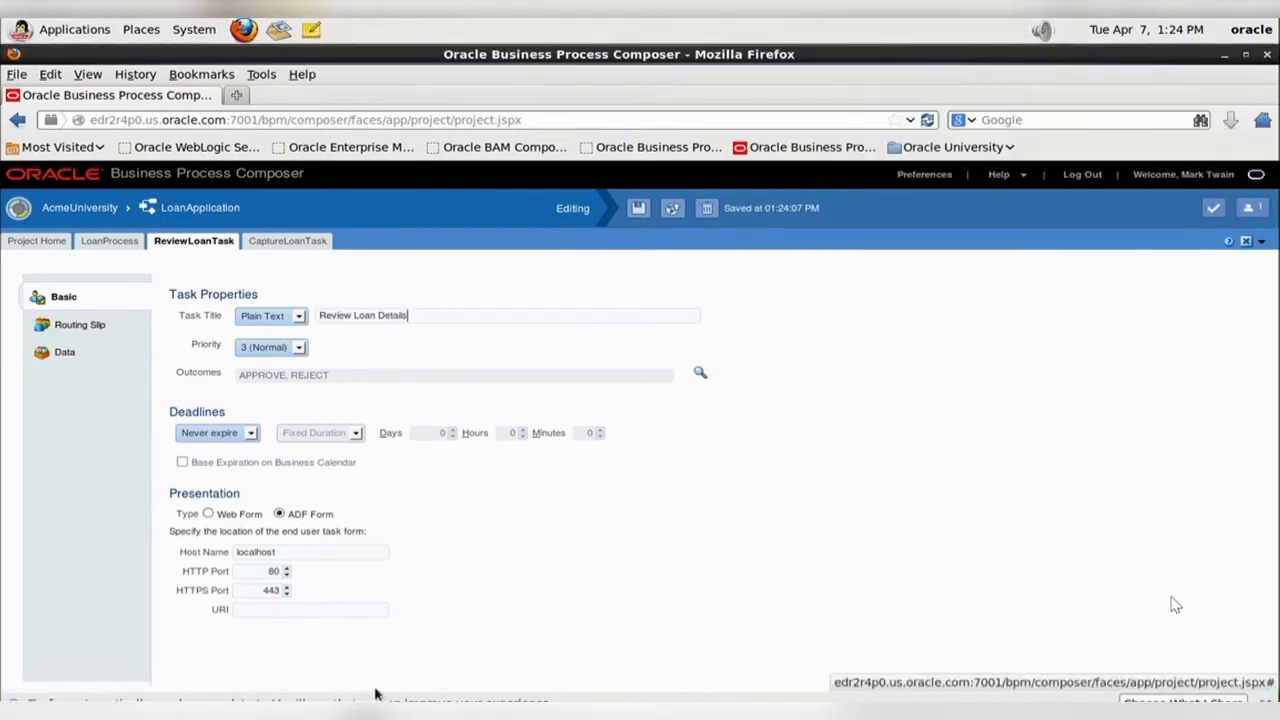
- Save ReviewLoanTask and check its outcomes and routing slip against the questions on page 95 of the practice guide
key(alt+Tab)
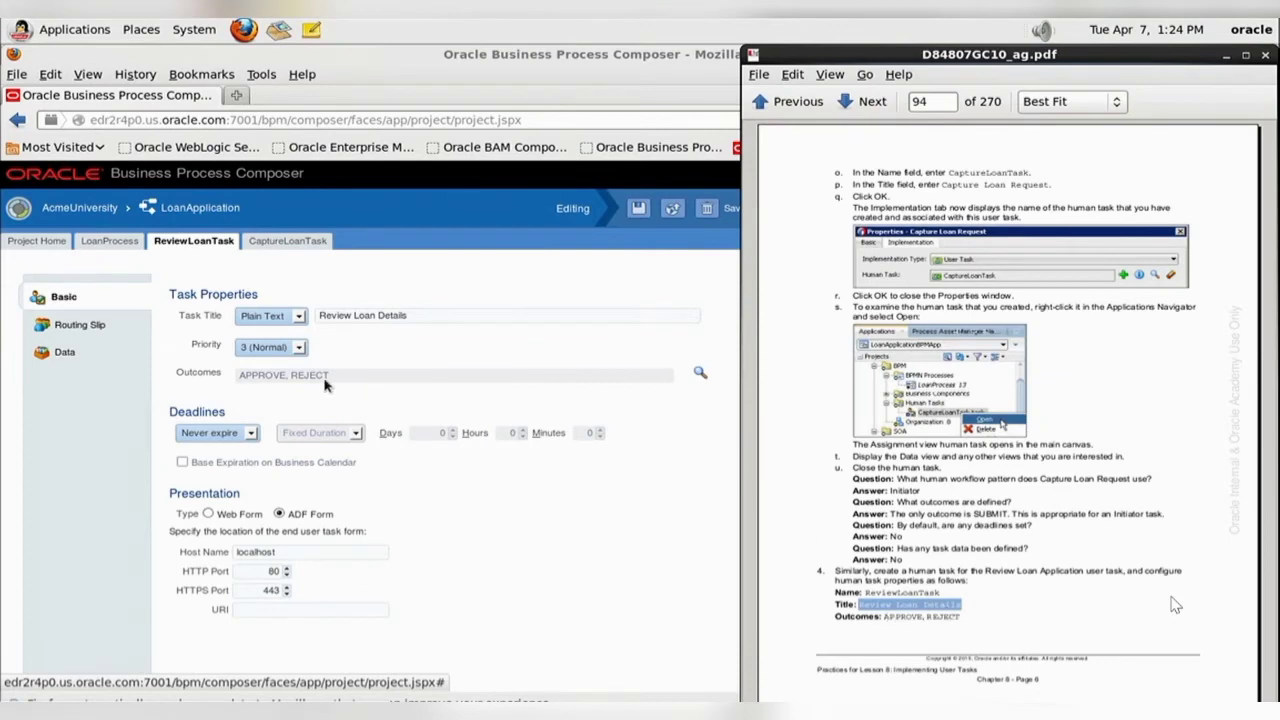
click(1054, 638)
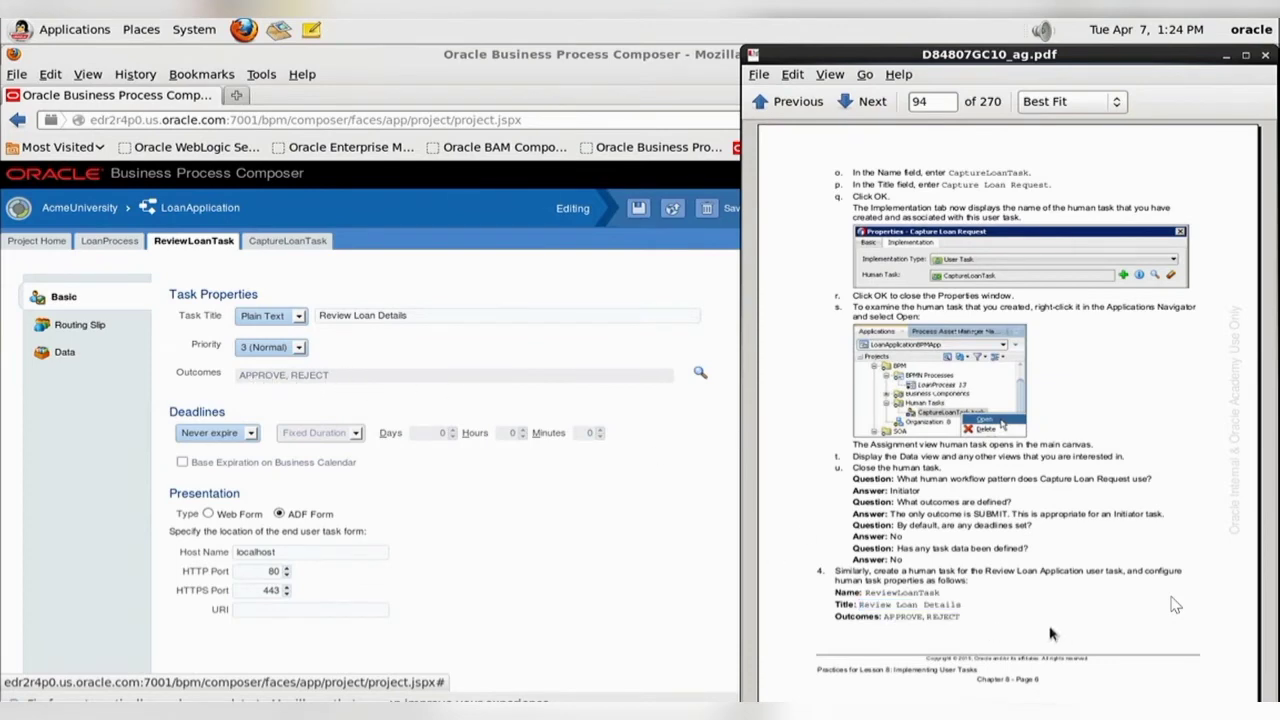
scroll(1054, 636, down, 3)
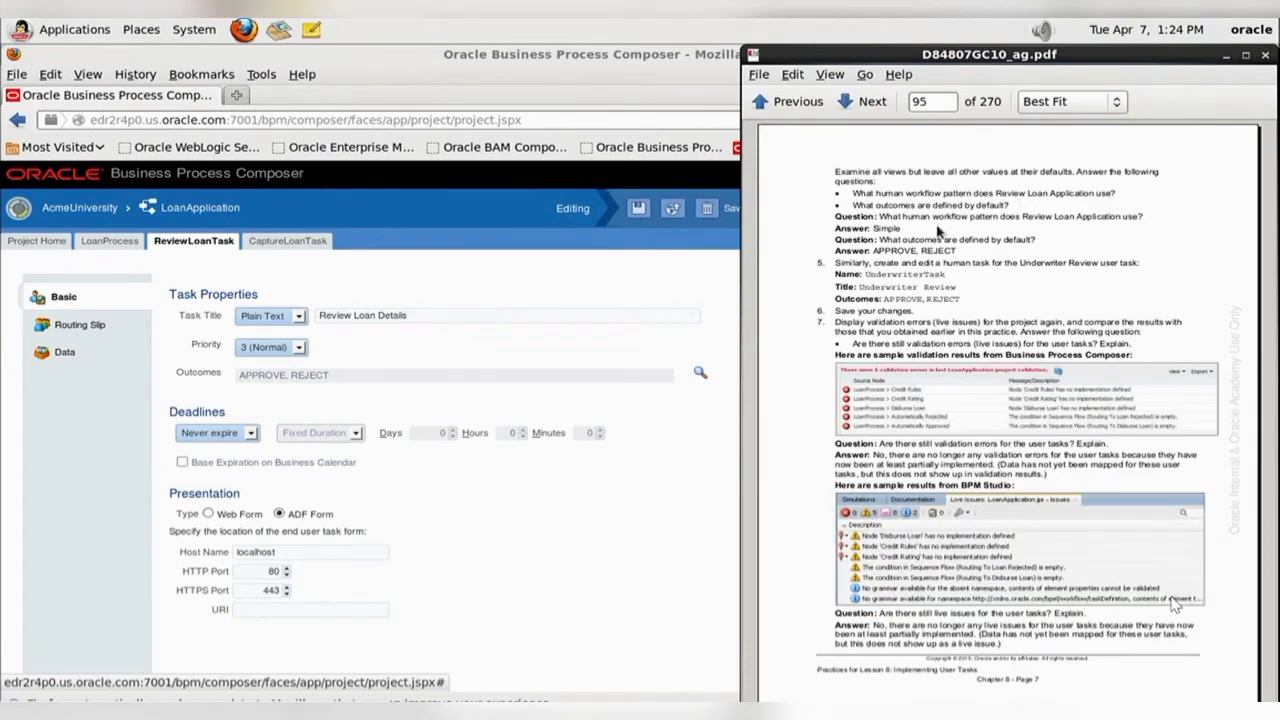
click(610, 572)
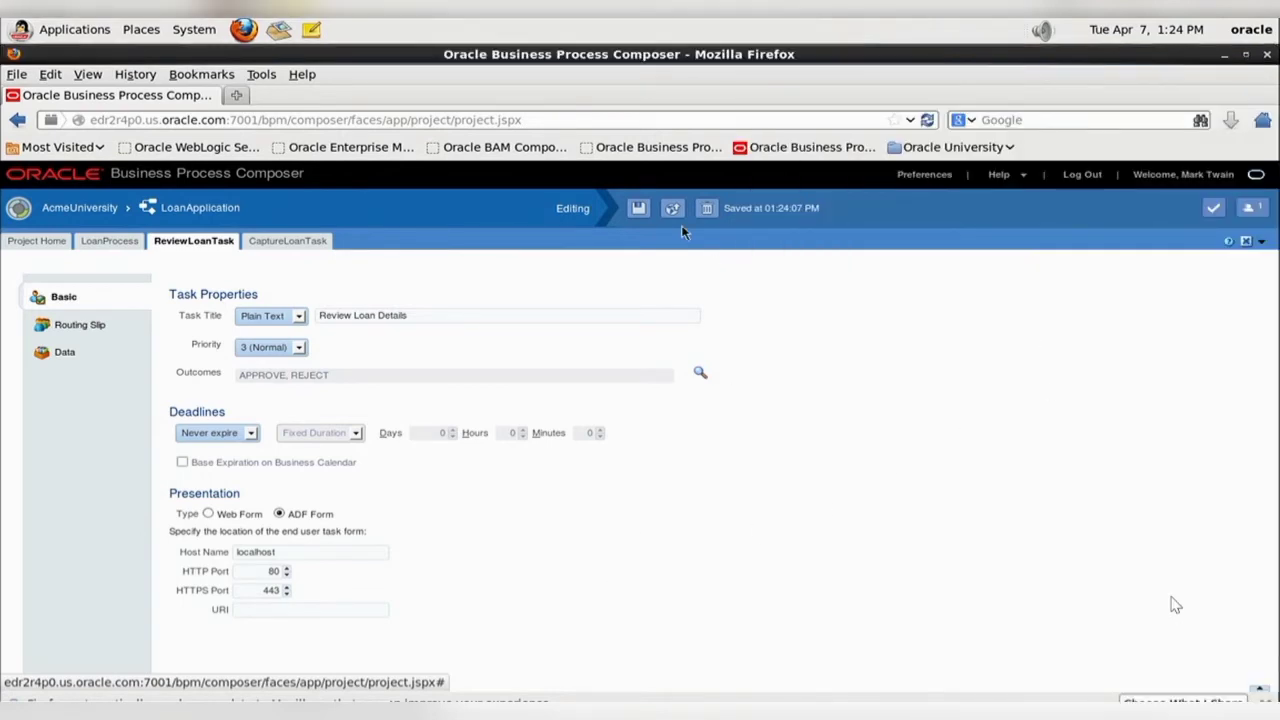
key(alt+Tab)
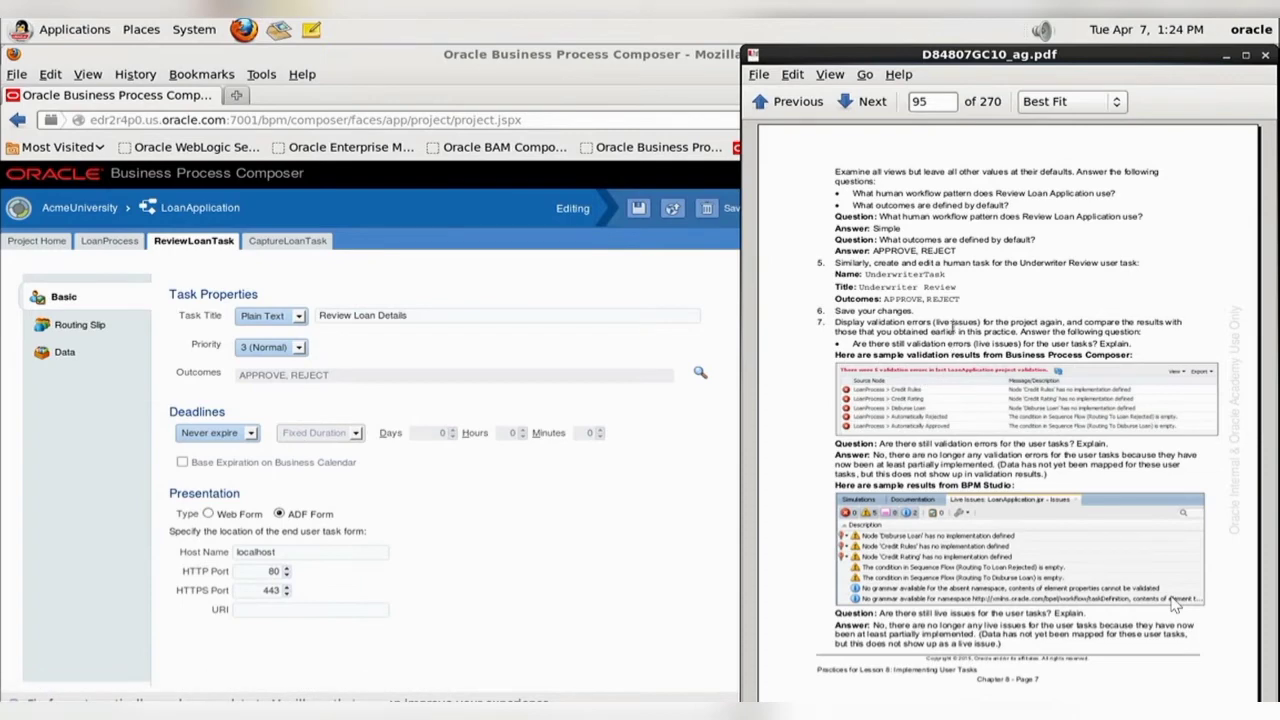
click(78, 326)
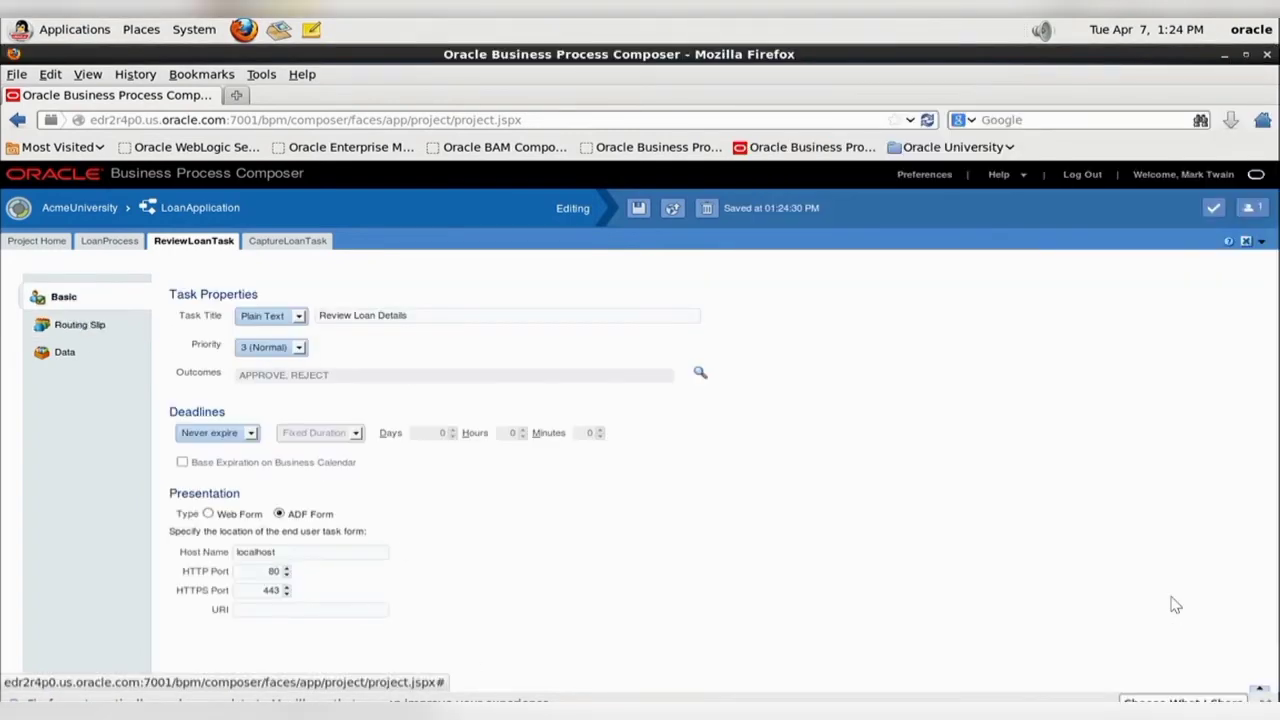
- Create a human task named UnderwriterTask for Underwriter Review in LoanProcess, copying the name from page 95 of the practice guide
click(595, 713)
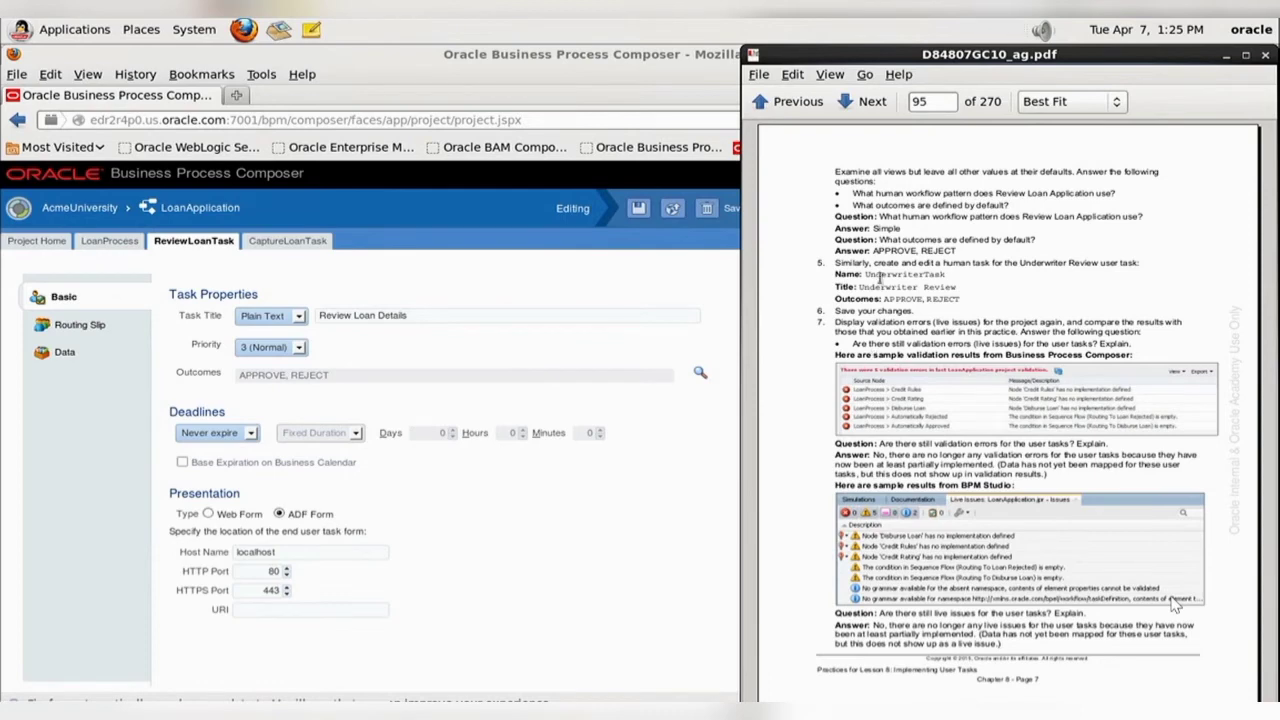
drag(866, 273, 952, 274)
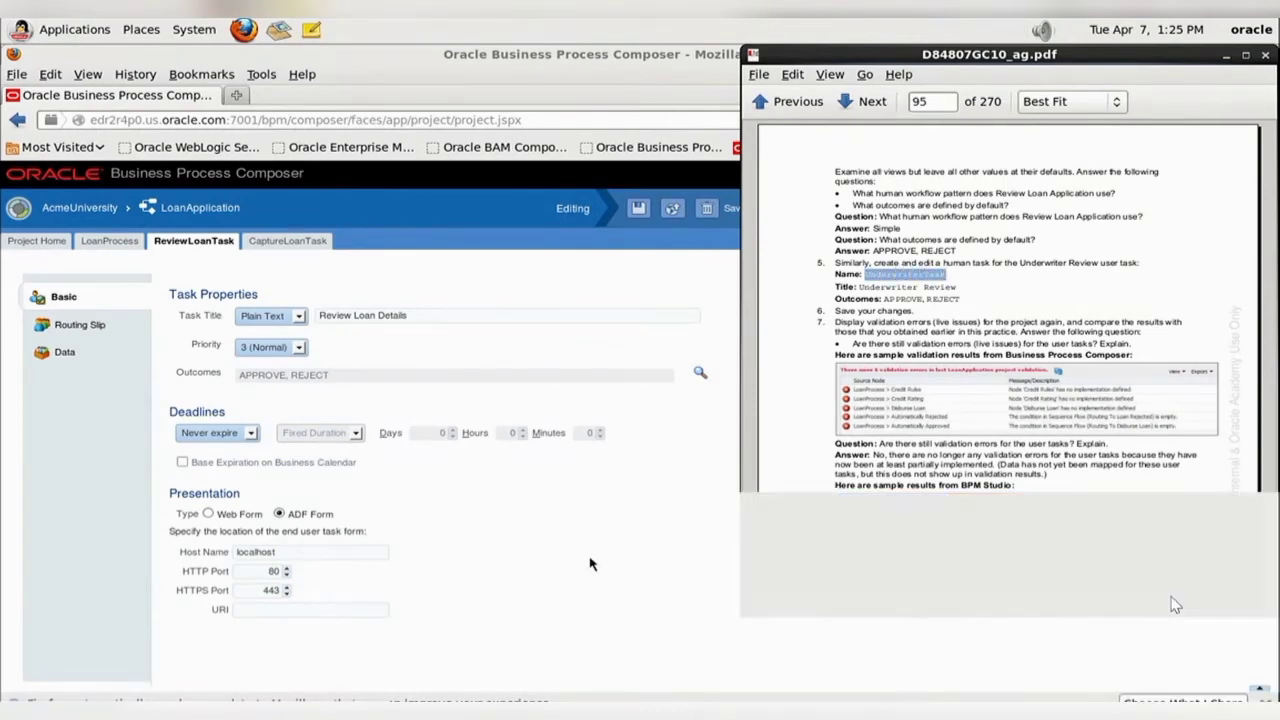
click(650, 485)
click(111, 243)
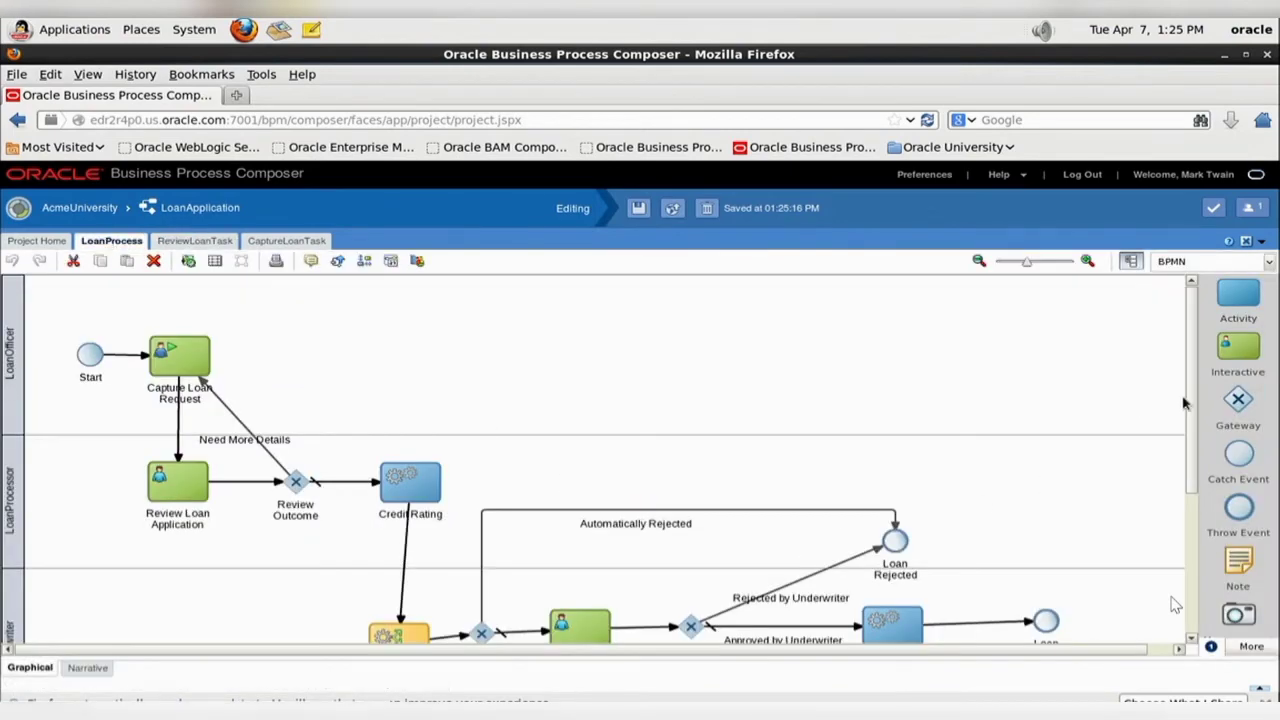
drag(1190, 404, 1204, 481)
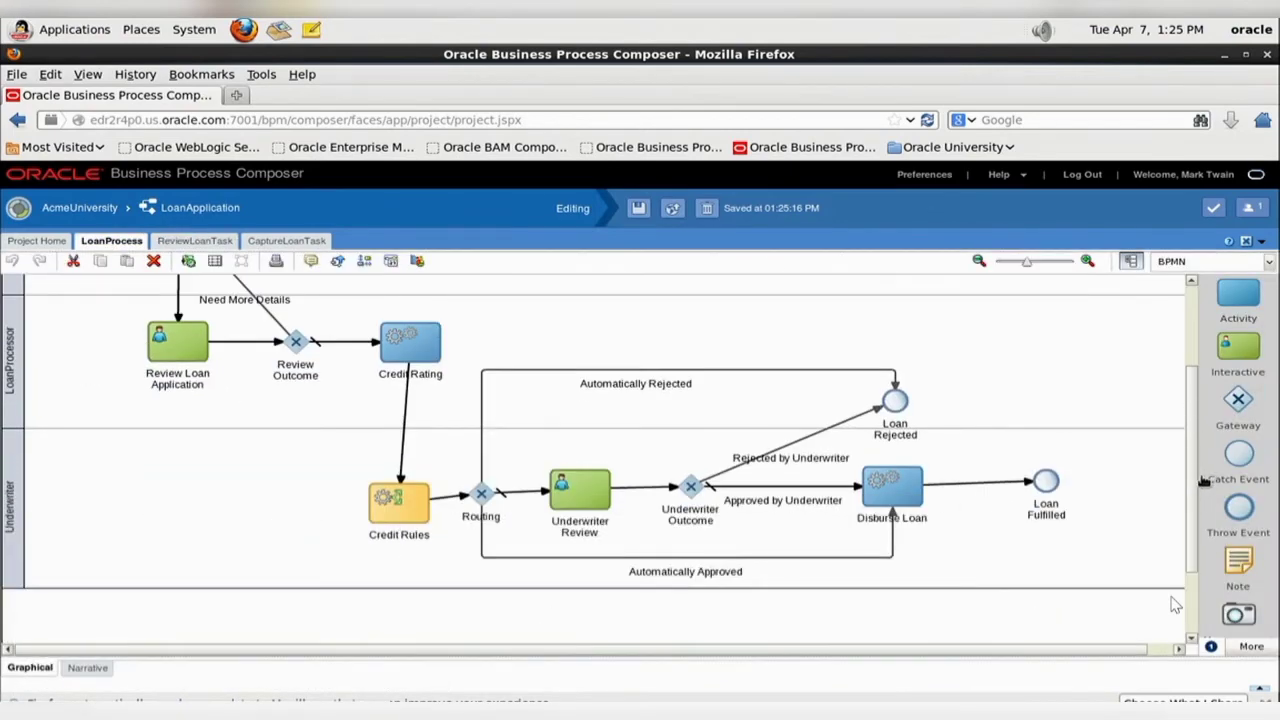
right_click(588, 494)
click(630, 514)
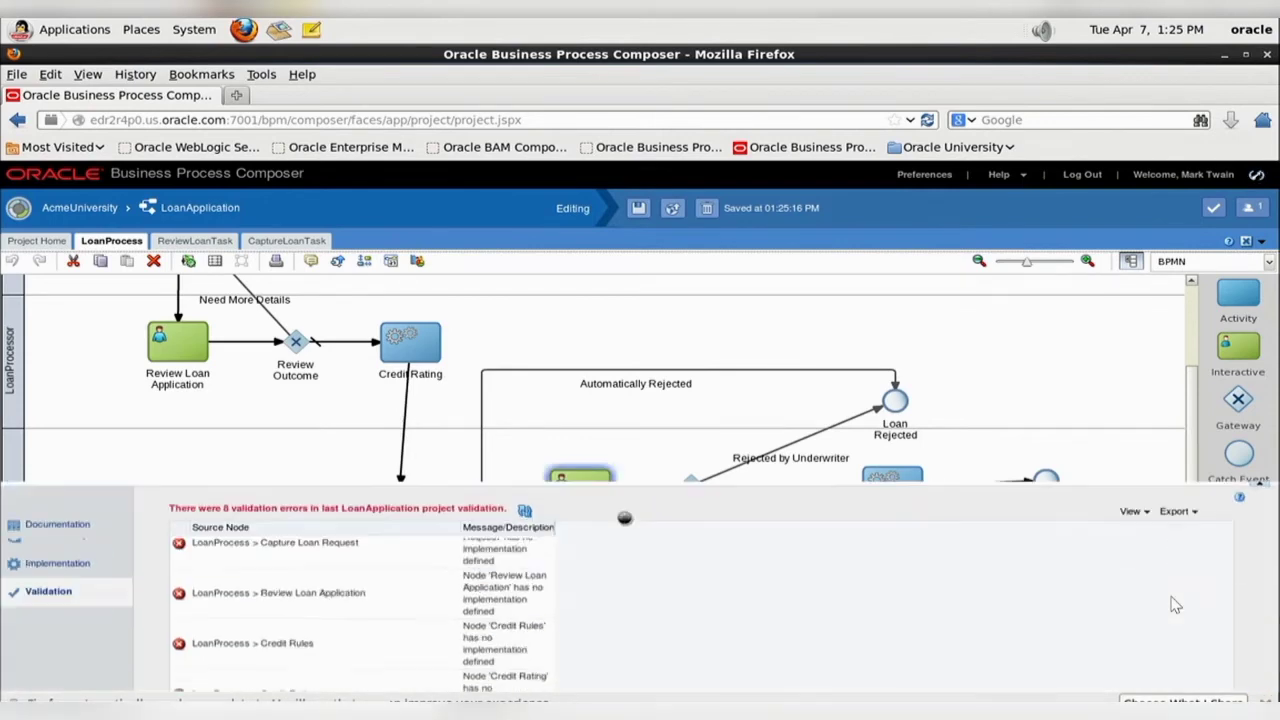
click(525, 483)
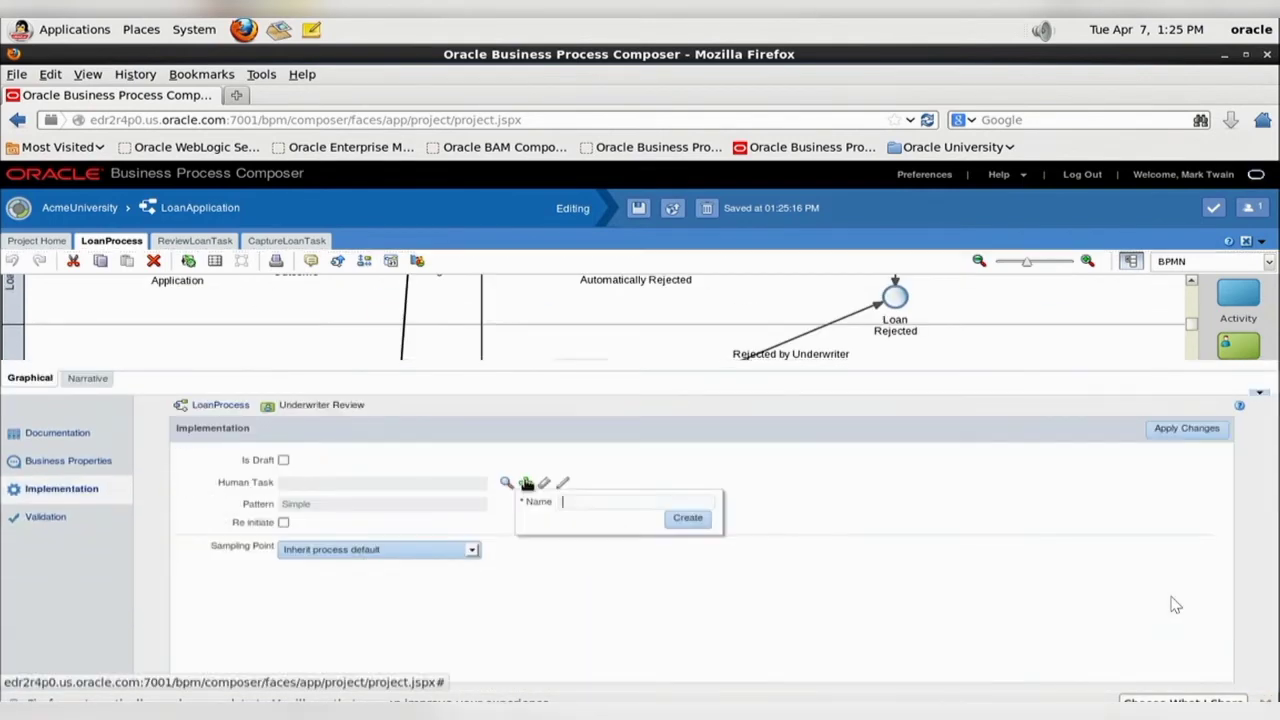
click(689, 520)
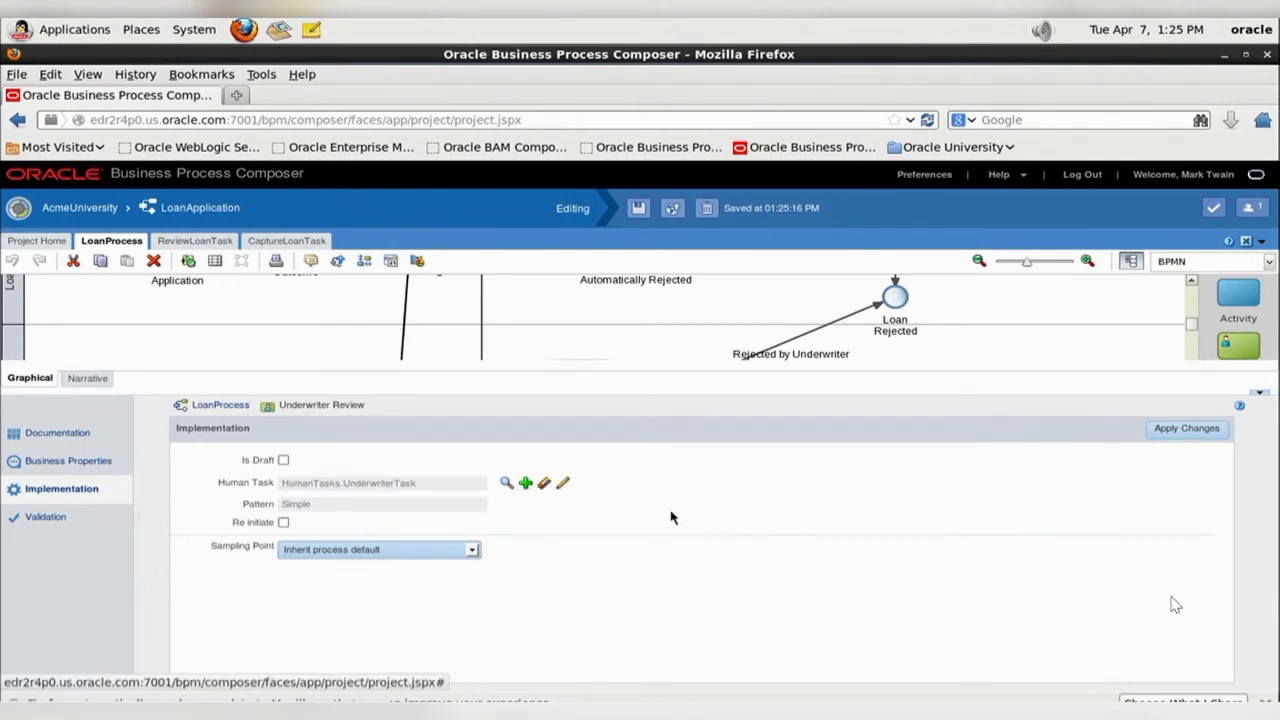
- Open UnderwriterTask for editing and set its plain-text title to "Underwriter Review", copied from the practice guide
click(563, 484)
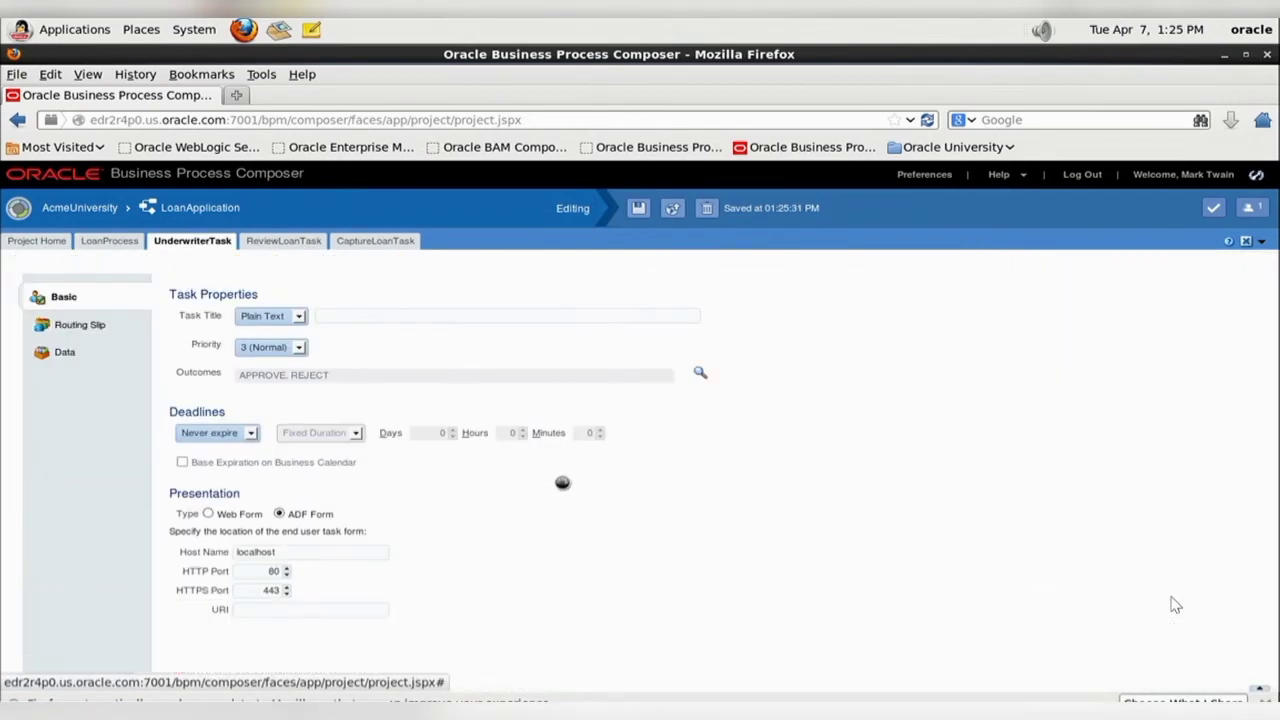
key(alt+Tab)
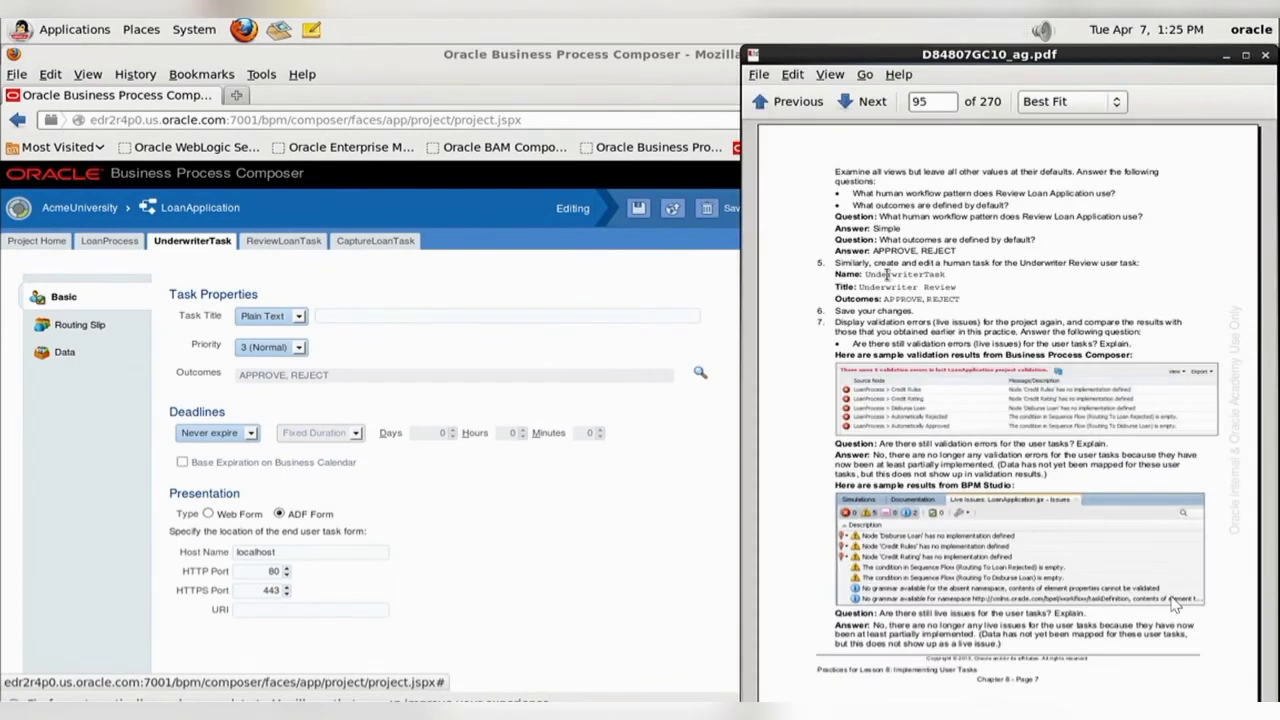
drag(861, 287, 957, 287)
key(ctrl+c)
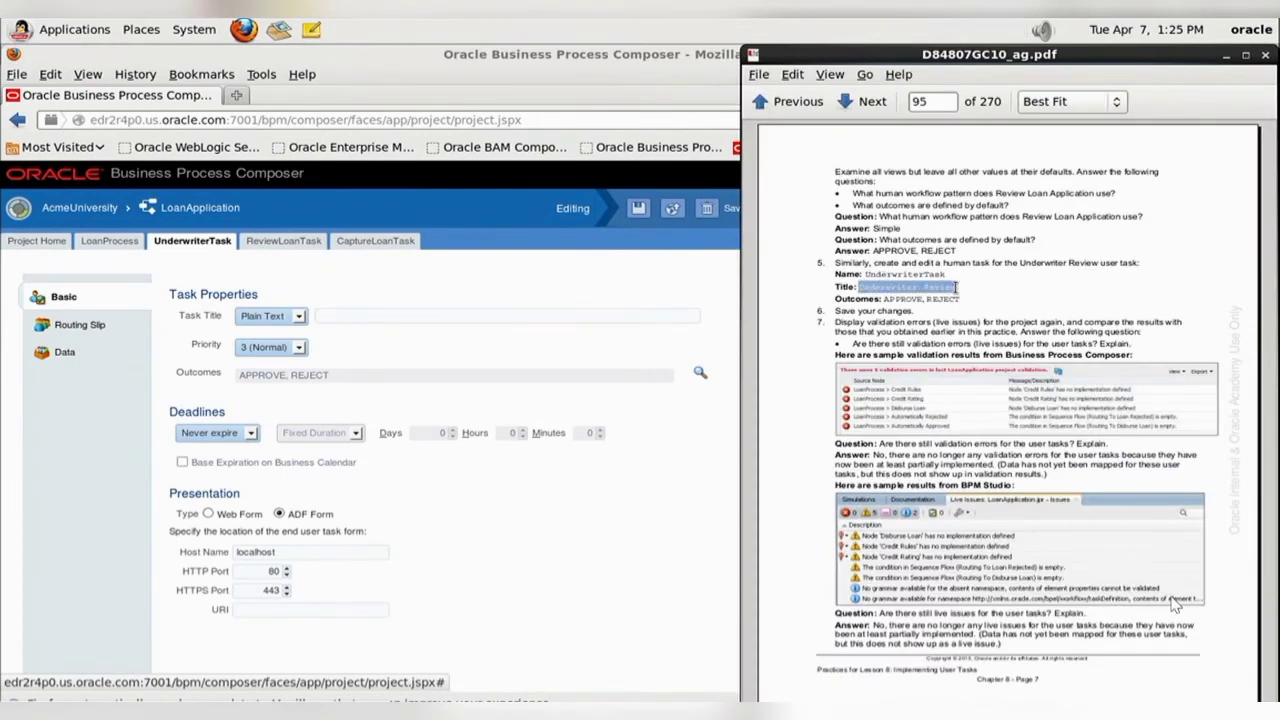
click(366, 315)
key(ctrl+v)
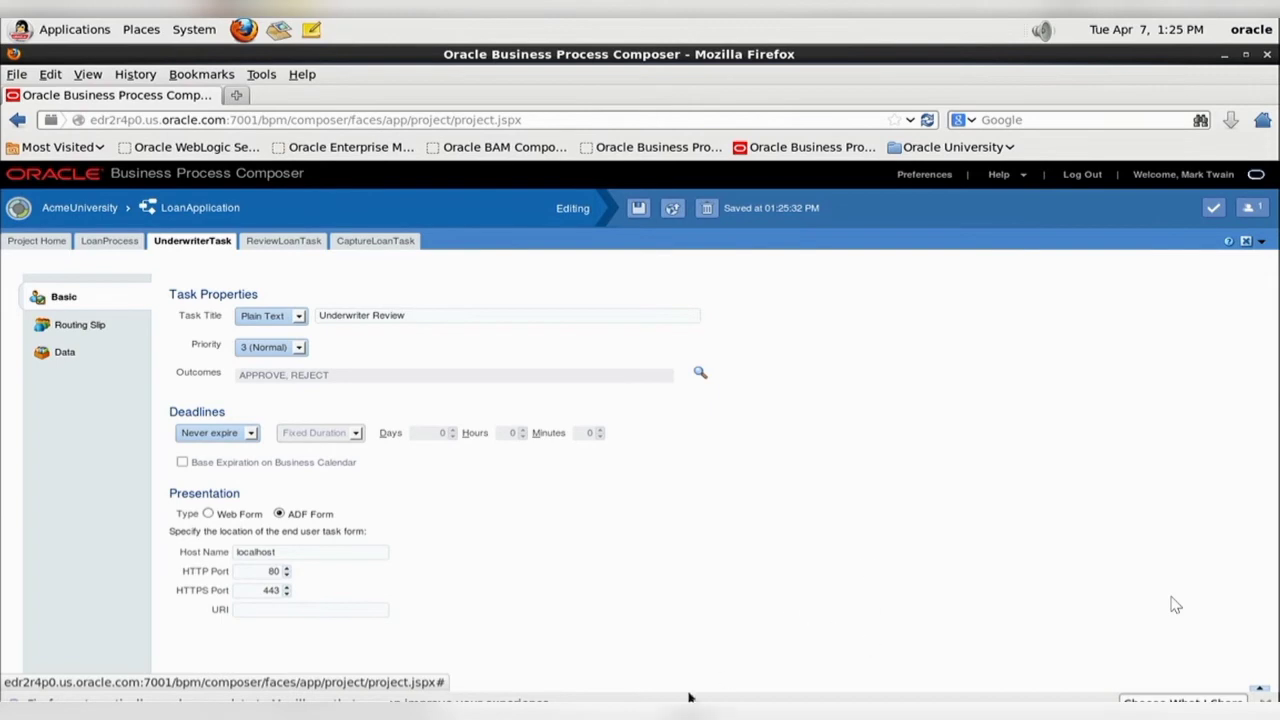
- Save the UnderwriterTask changes and list the human tasks of the LoanApplication project
key(alt+Tab)
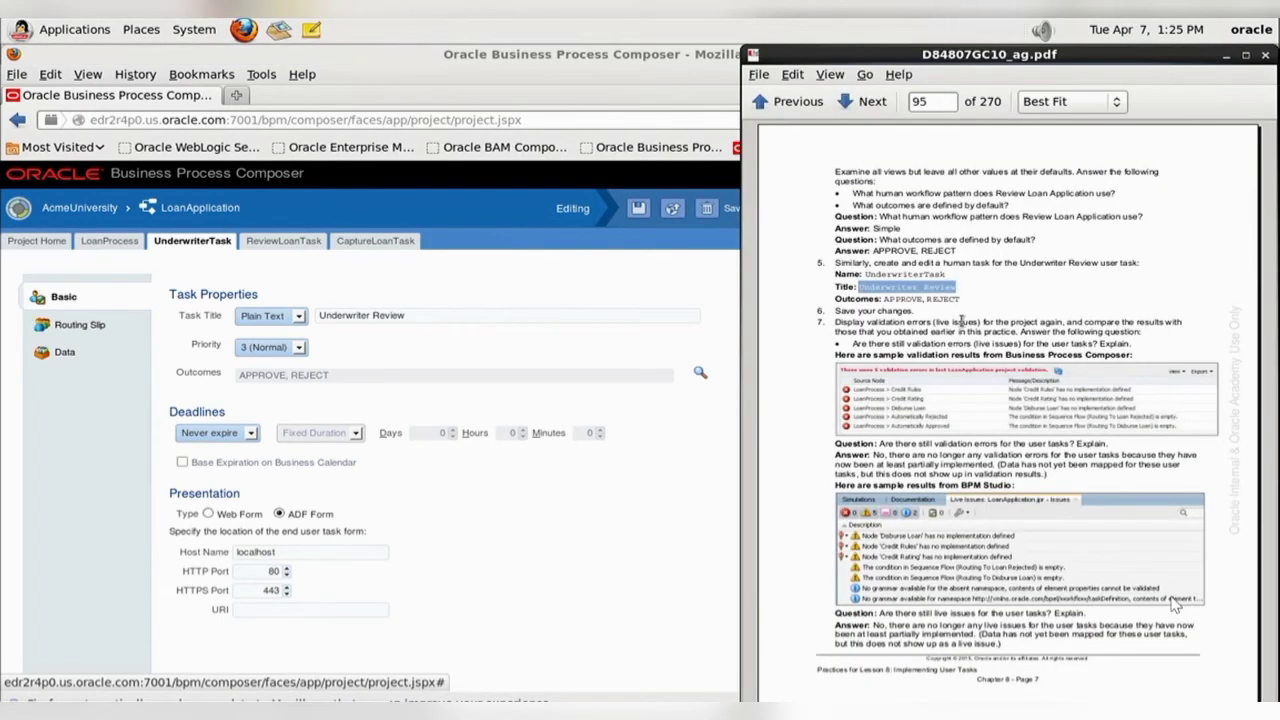
click(657, 584)
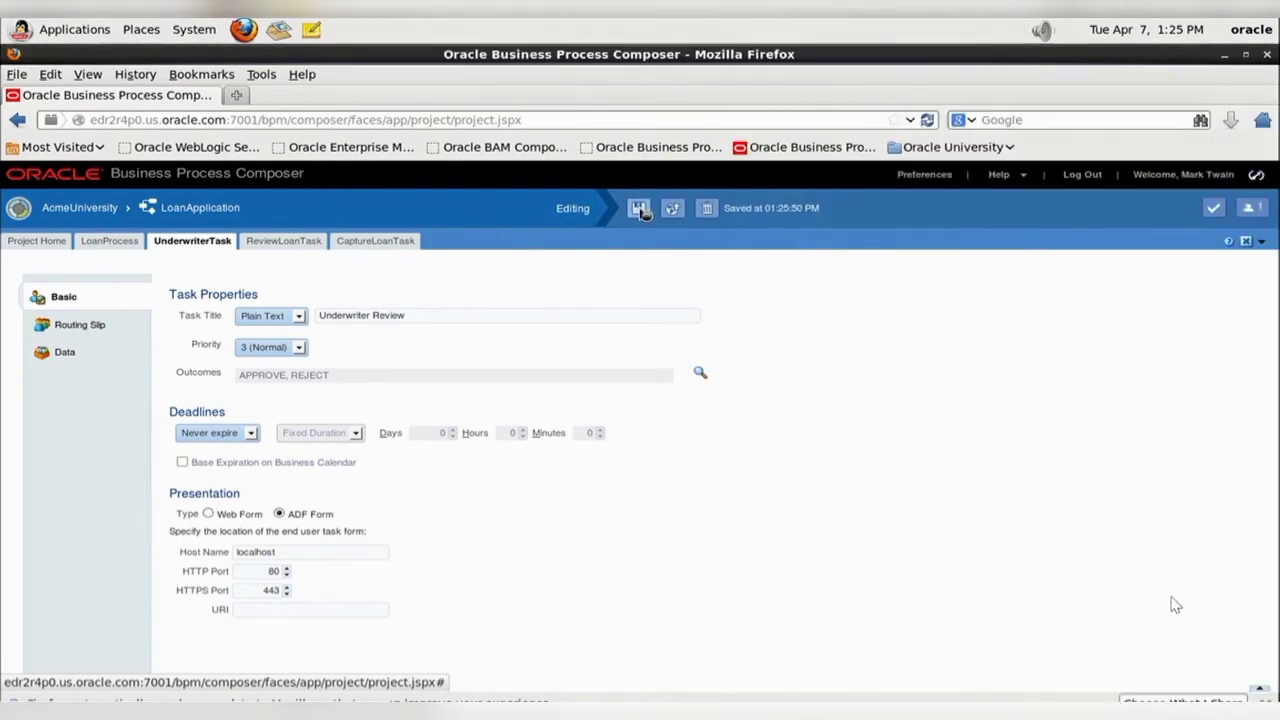
click(640, 210)
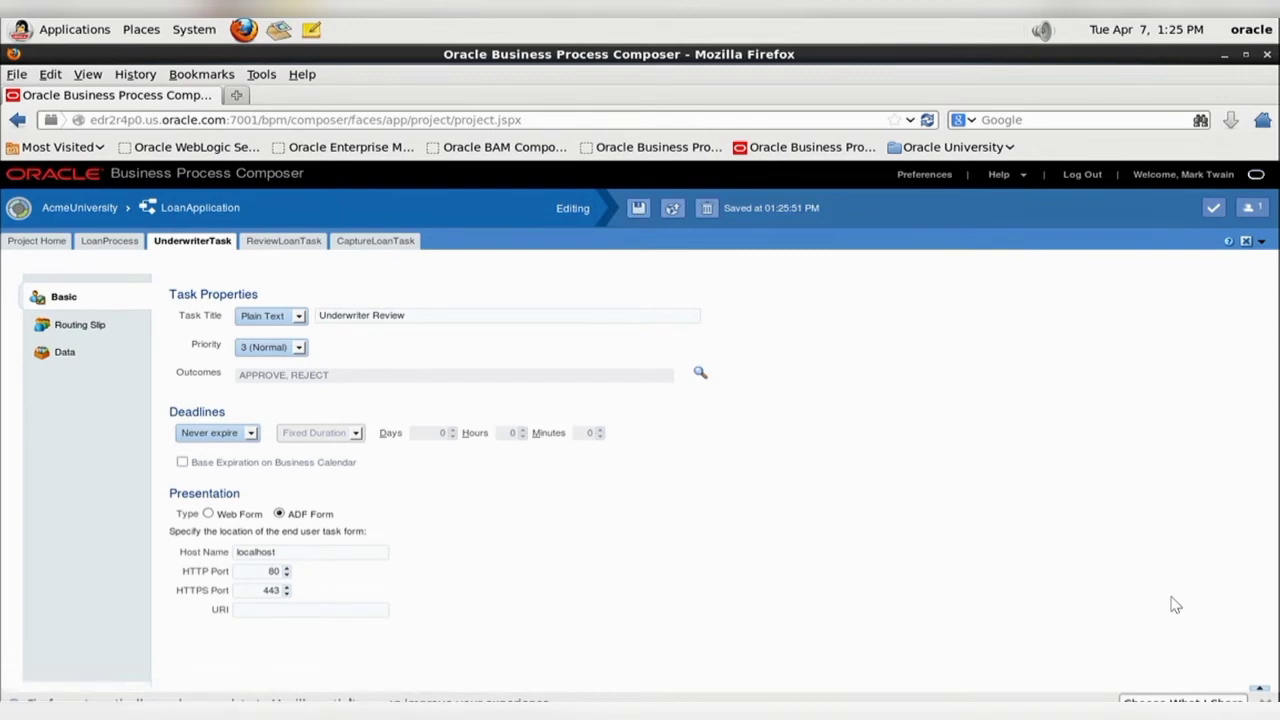
click(52, 244)
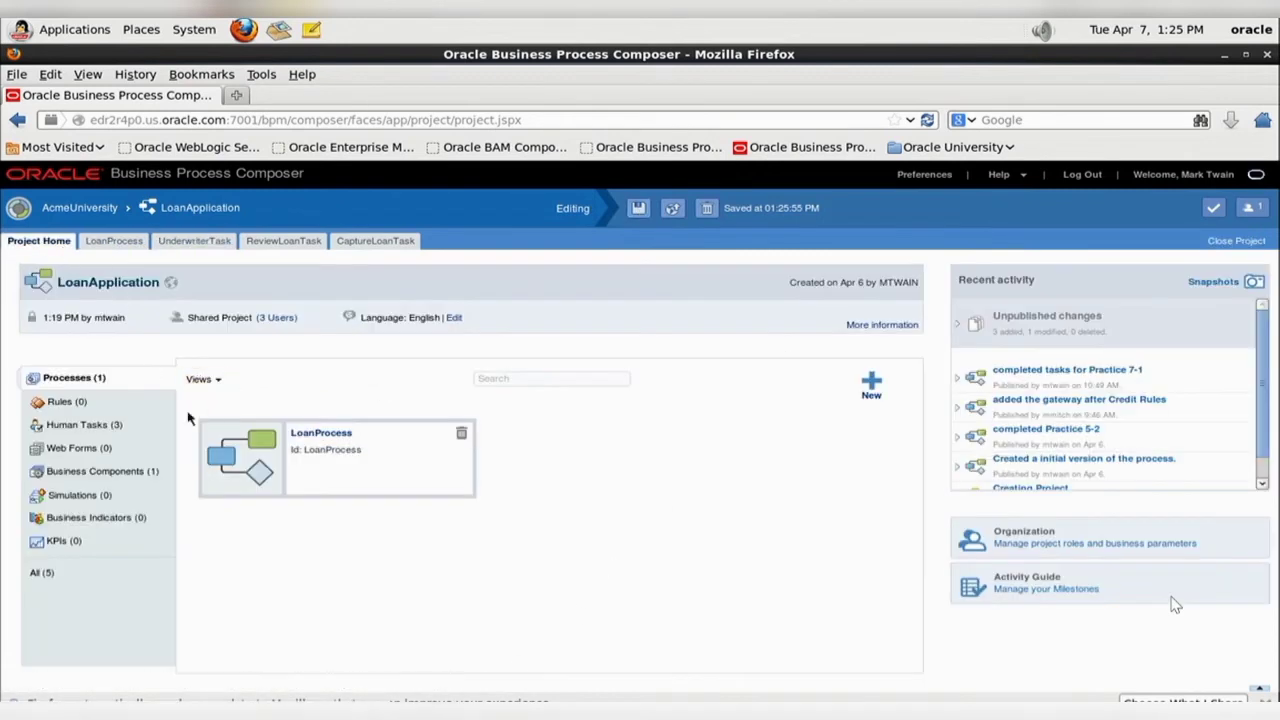
click(90, 424)
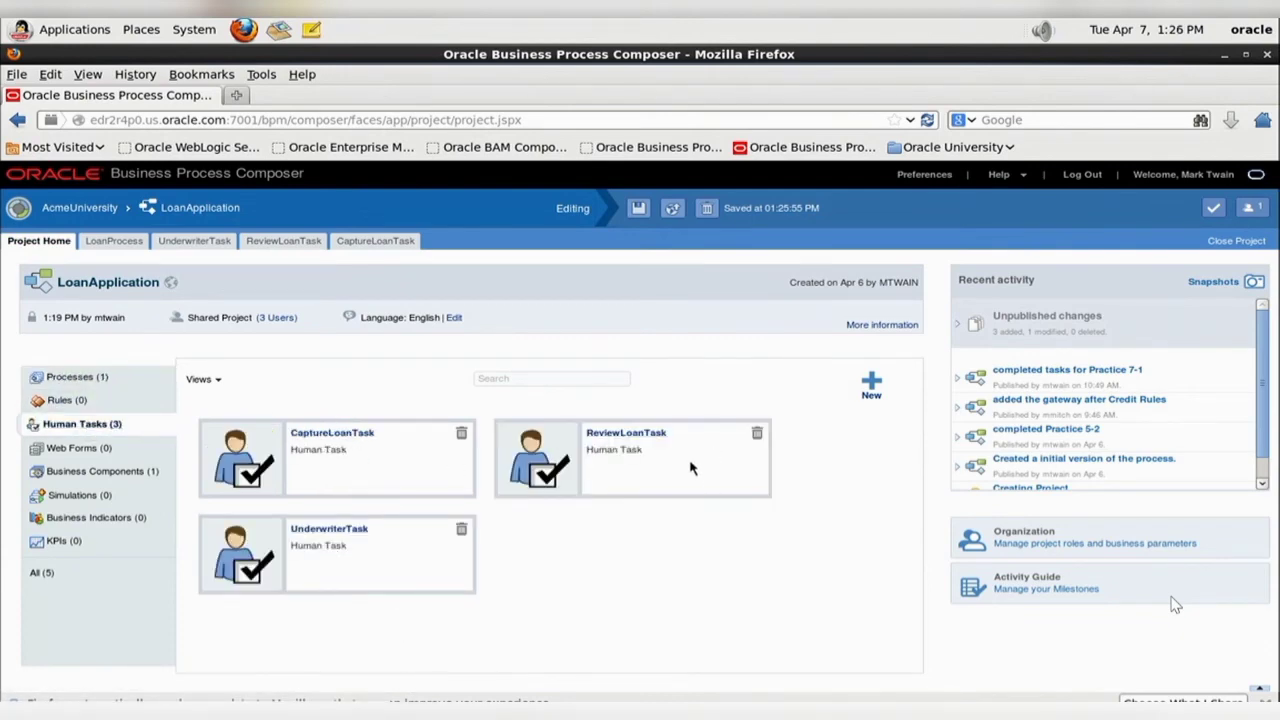
- Validate the LoanApplication project and compare the results with the sample validation results on page 95 of the practice guide
click(760, 714)
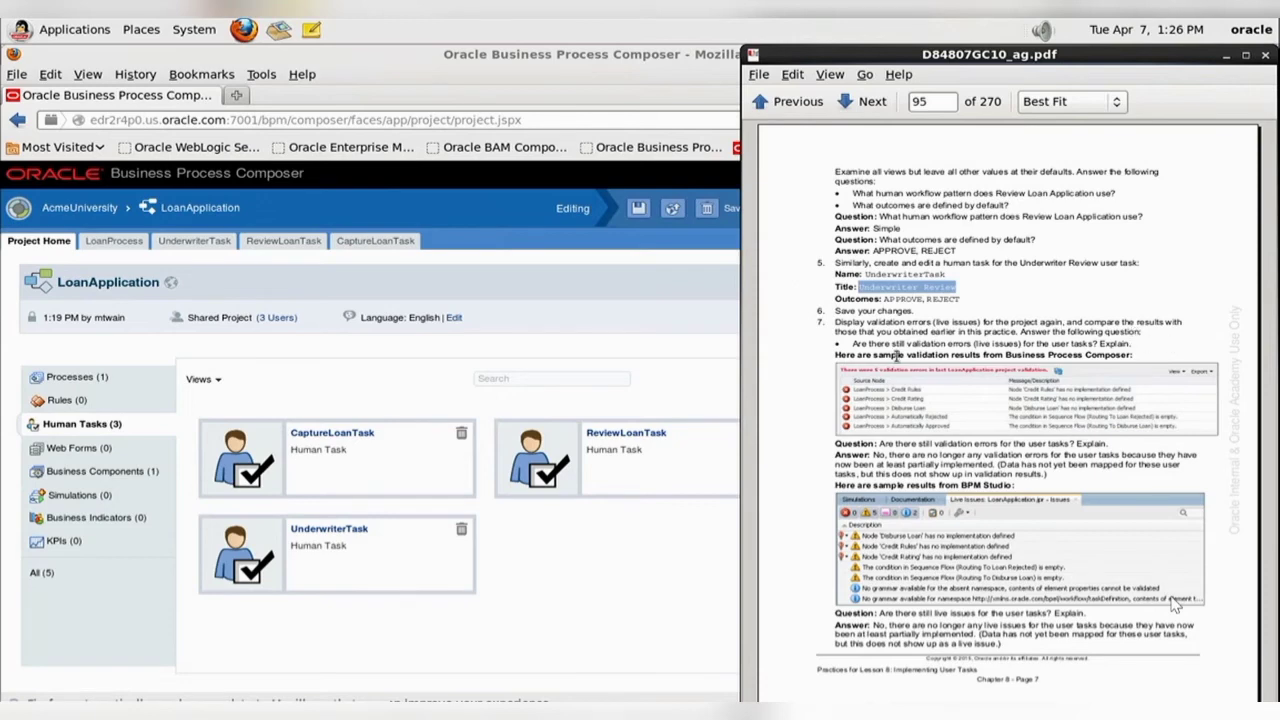
click(638, 583)
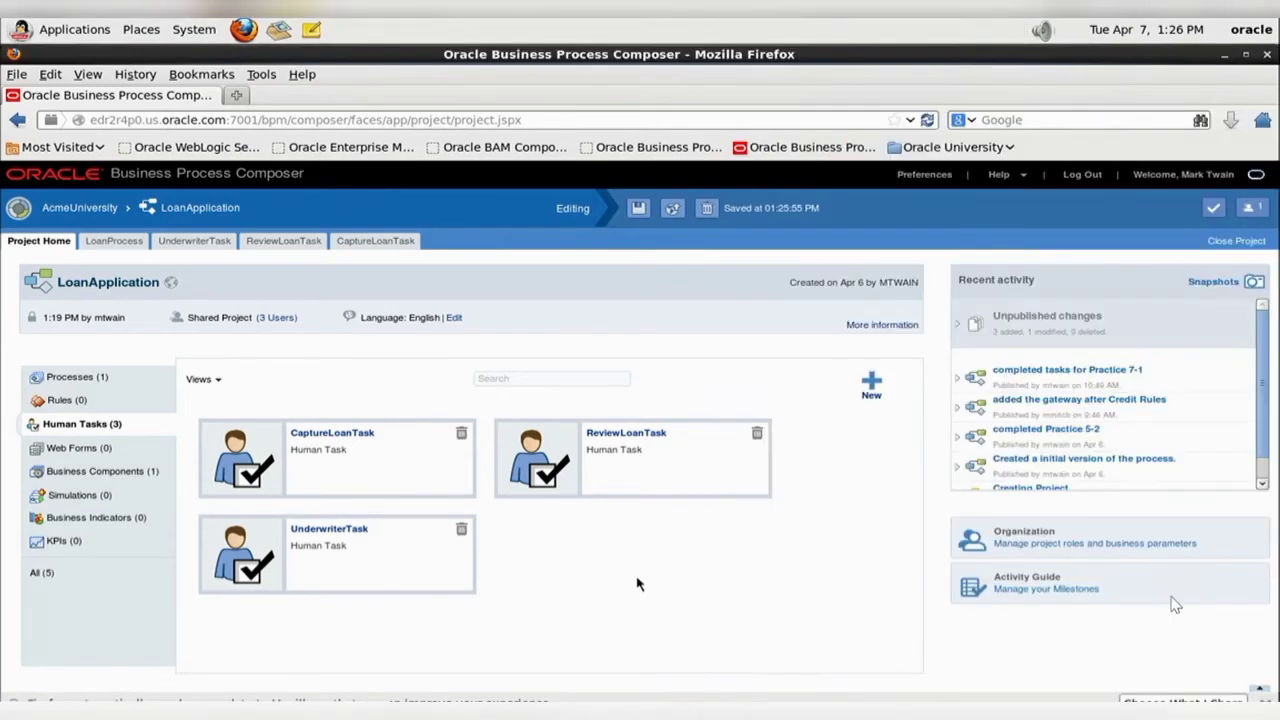
click(1213, 207)
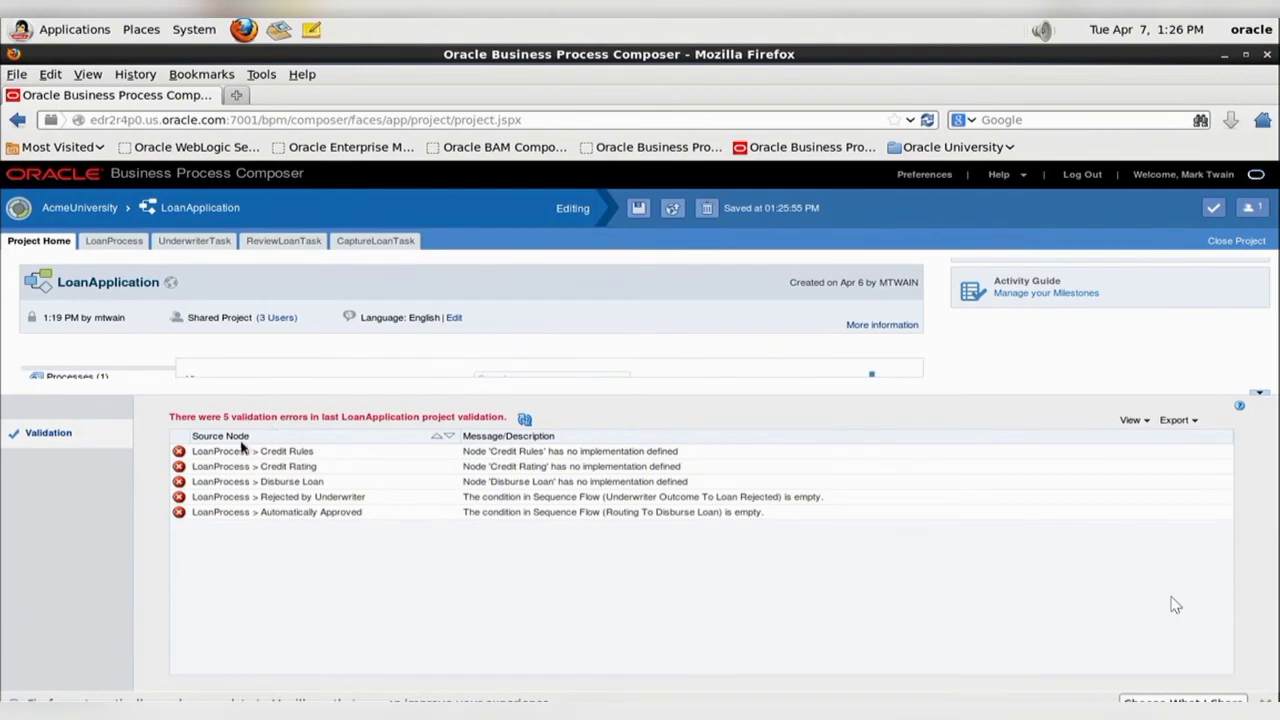
key(alt+Tab)
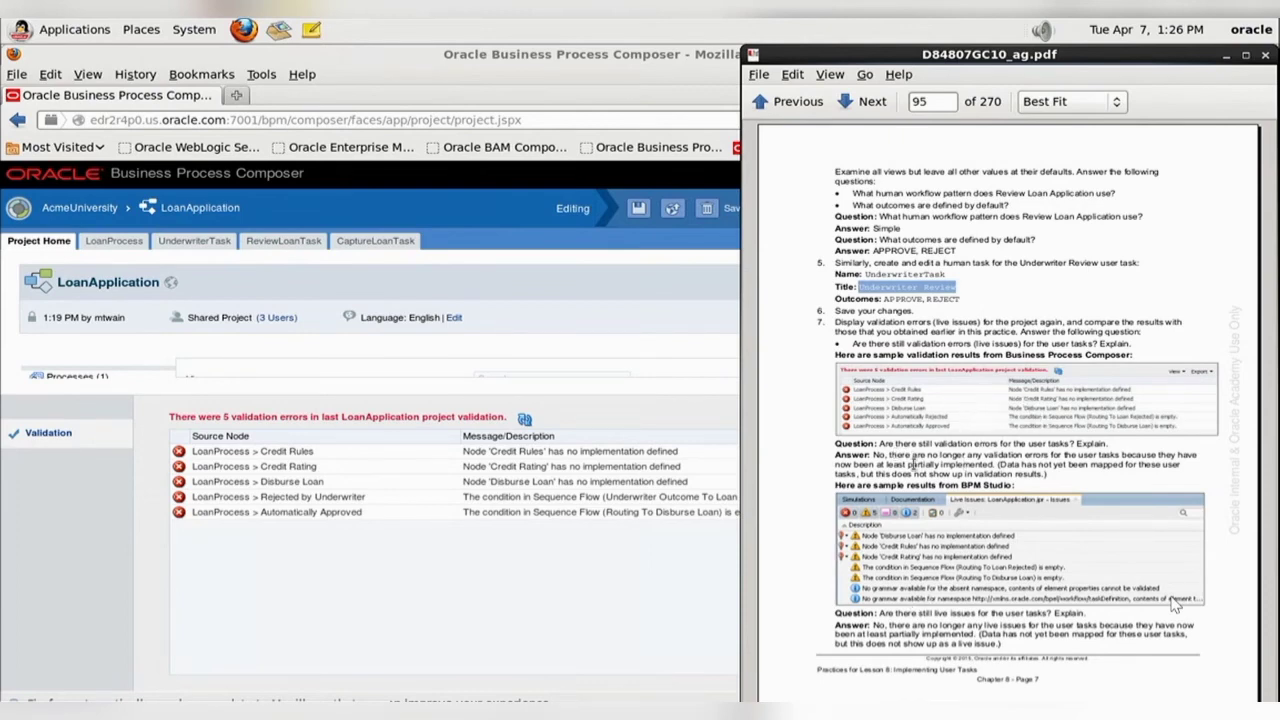
click(895, 712)
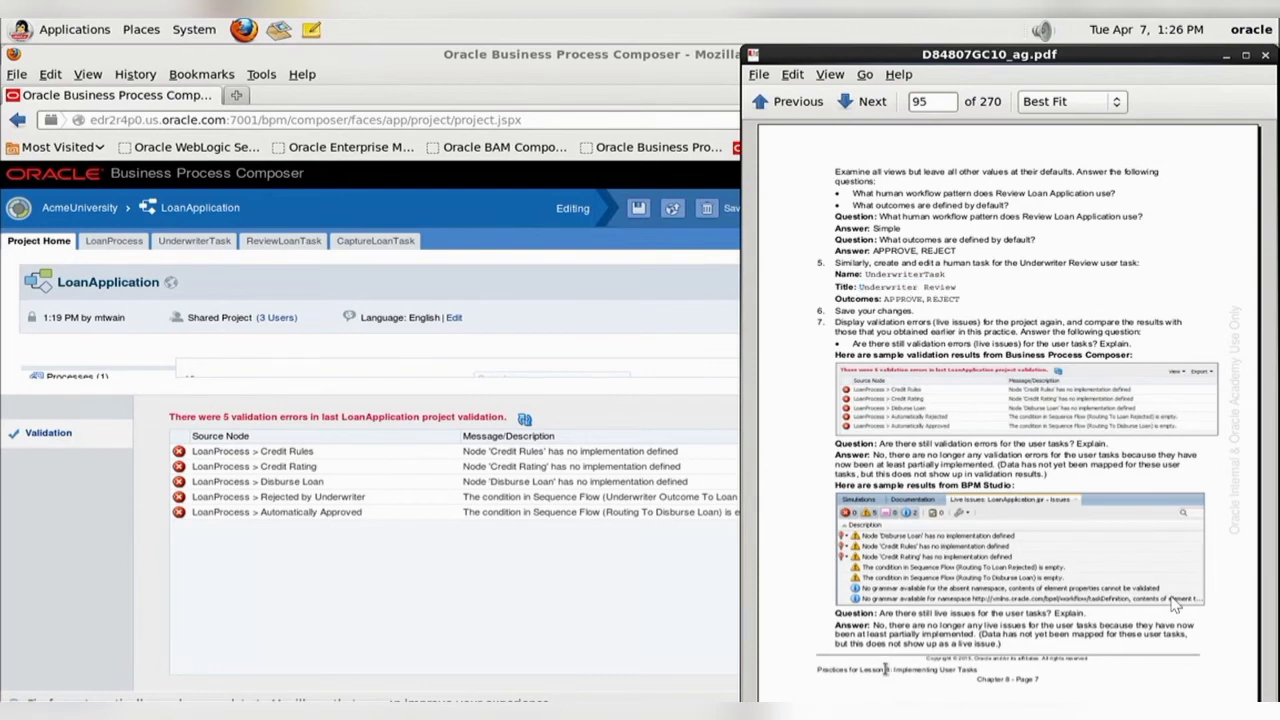
- Publish the LoanApplication project as described on page 96 of the guide, with the comment "Completed Practice 8-1 steps" and Release Lock selected
scroll(1176, 604, down, 1)
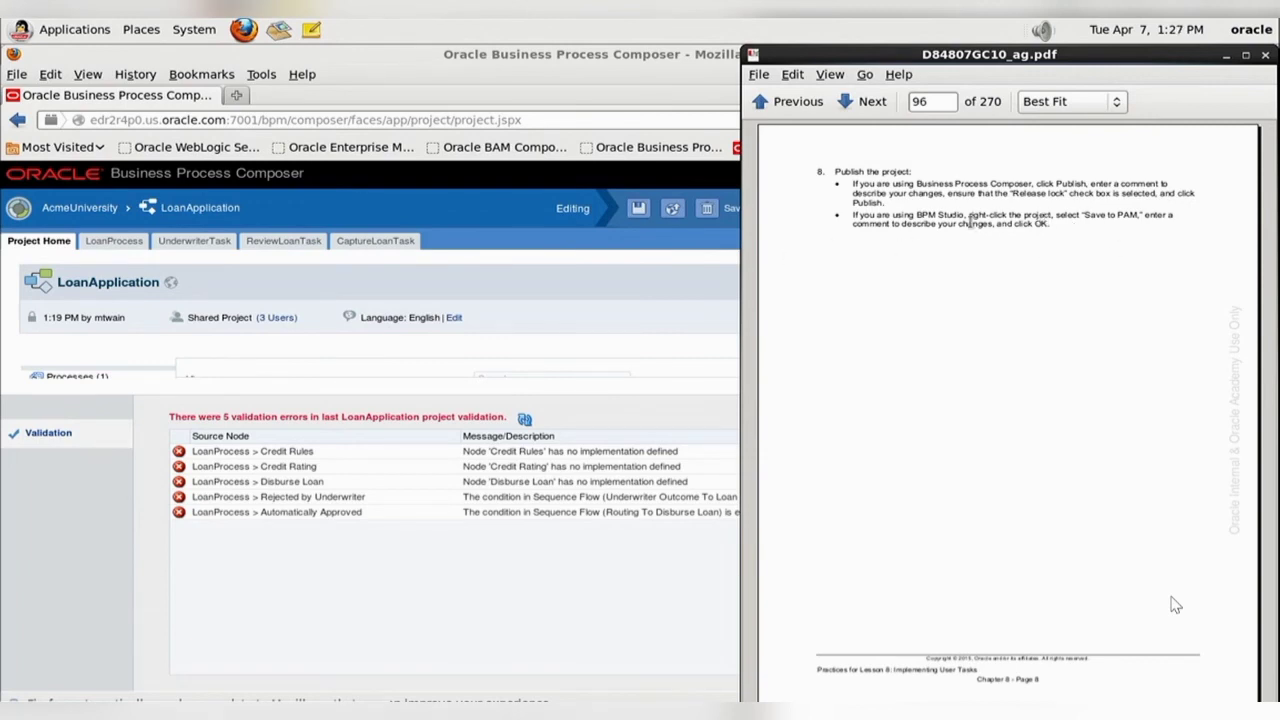
click(614, 294)
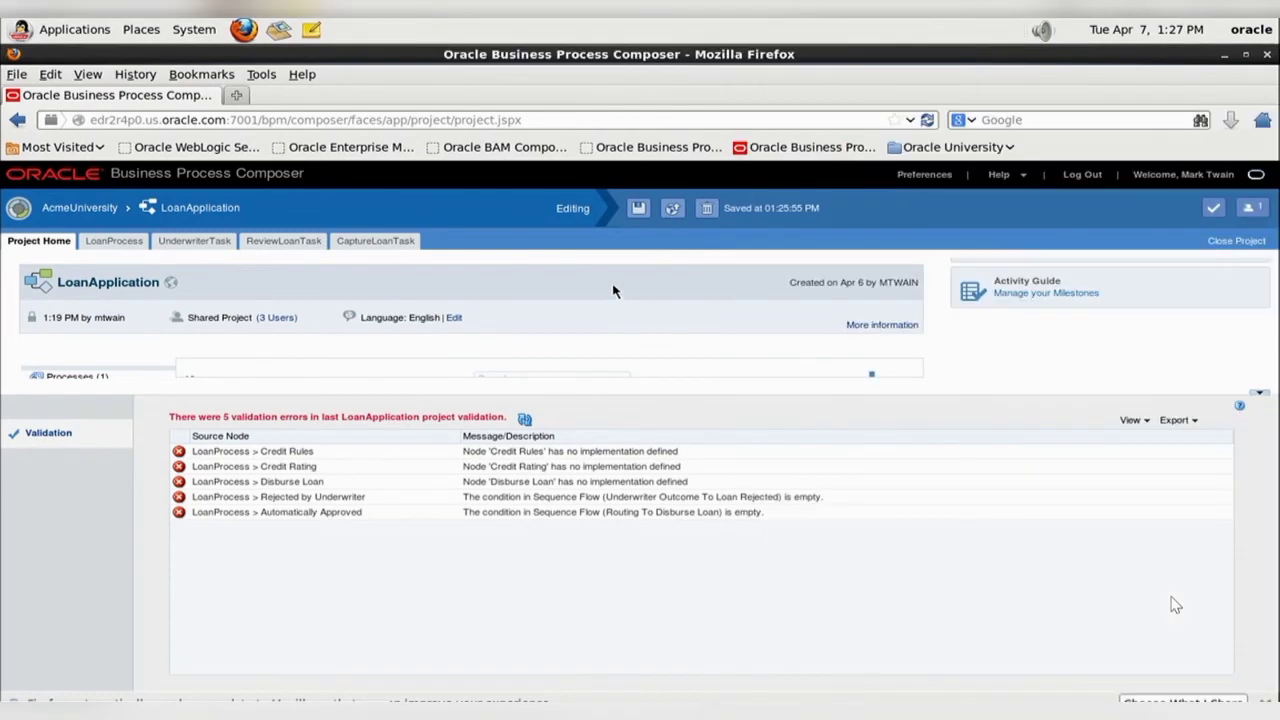
click(1259, 394)
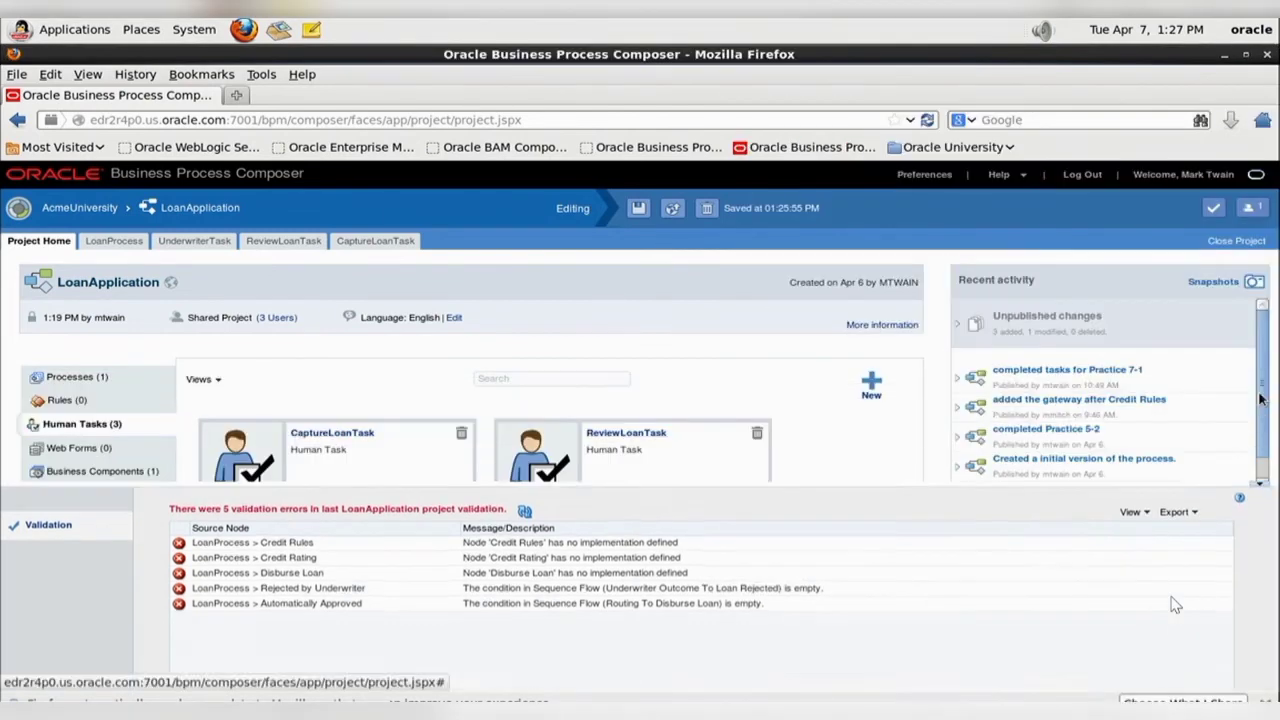
click(673, 211)
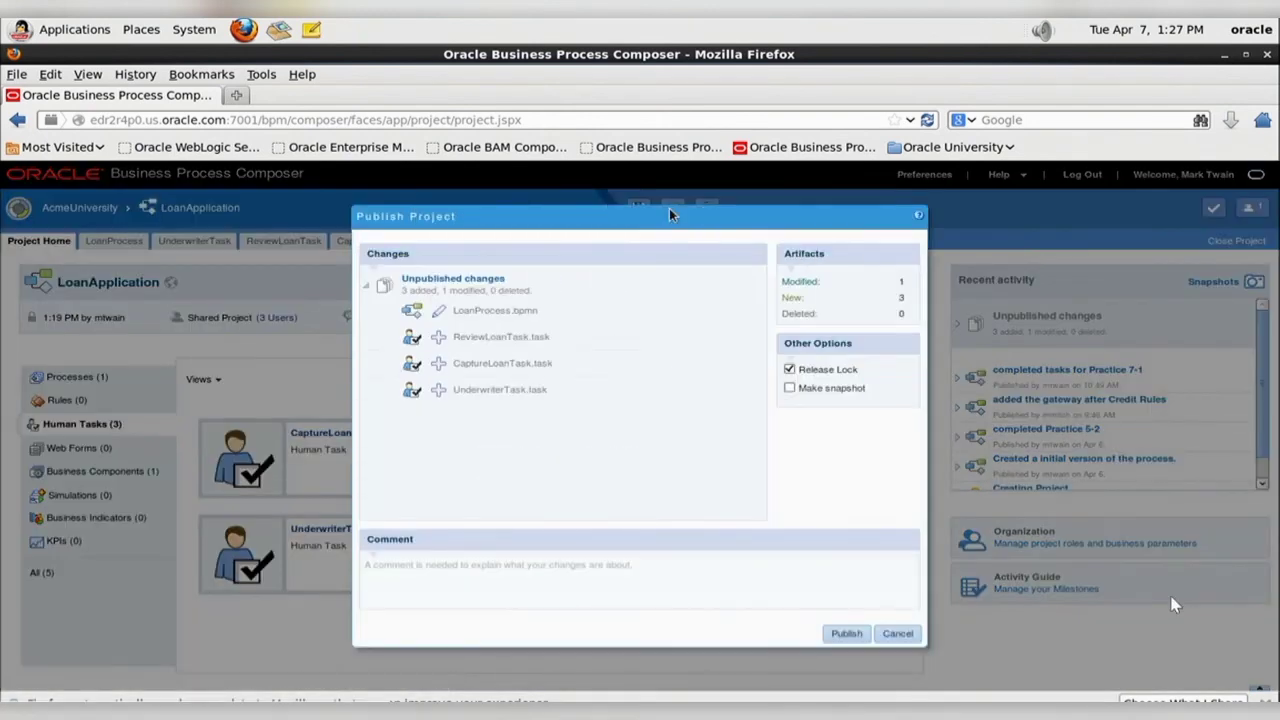
text(Completed Practice 8-1 steps)
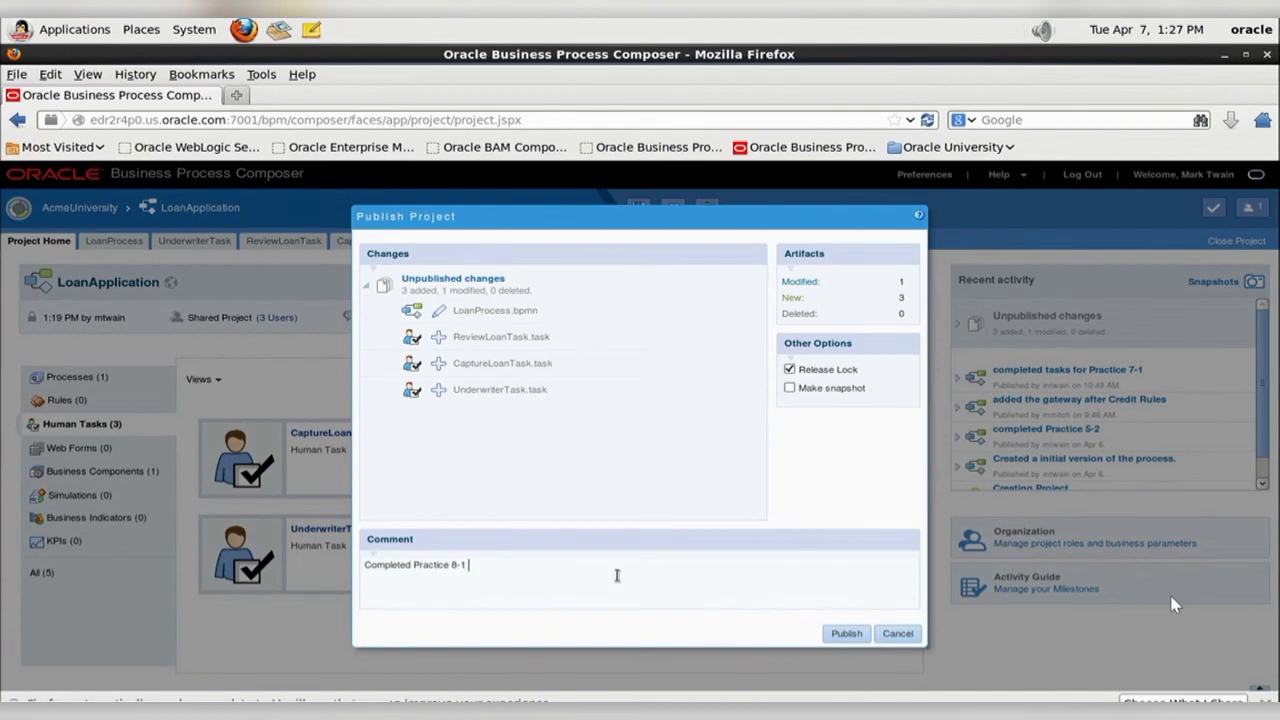
click(848, 633)
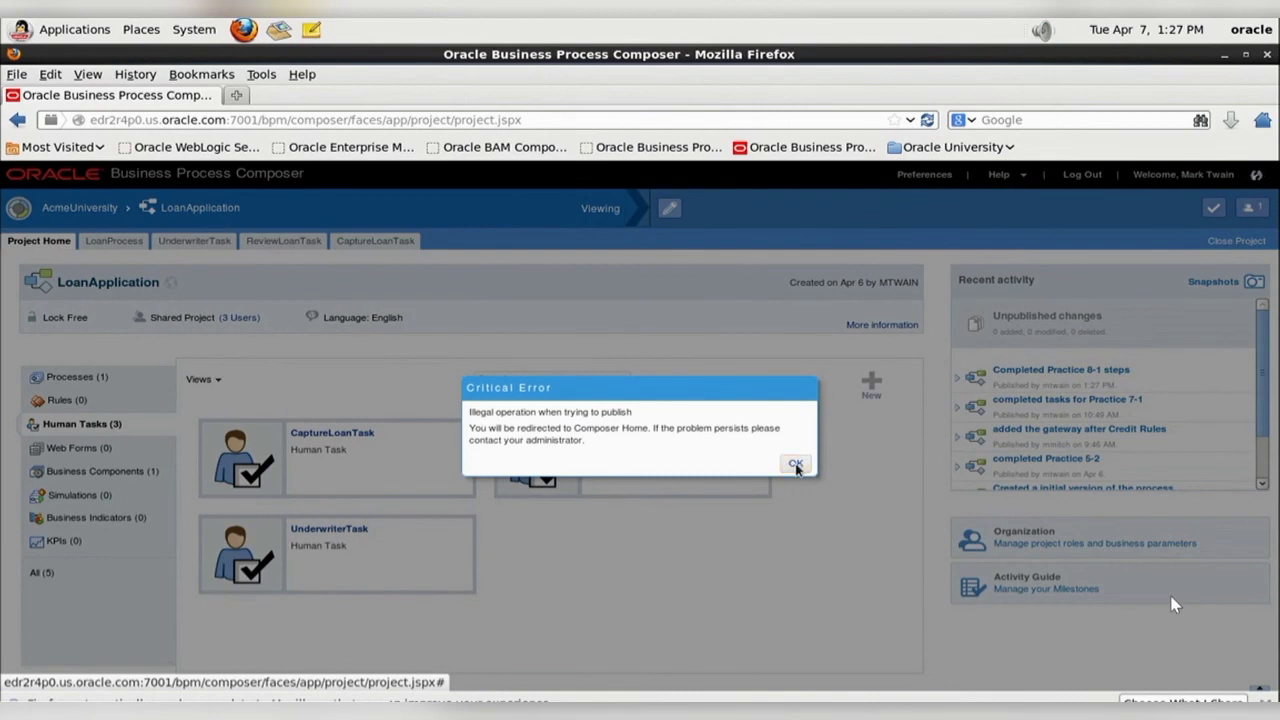
- Dismiss the publish dialog, reopen the LoanApplication project from the Composer home page and switch back to the practice guide
click(796, 466)
scroll(610, 558, down, 3)
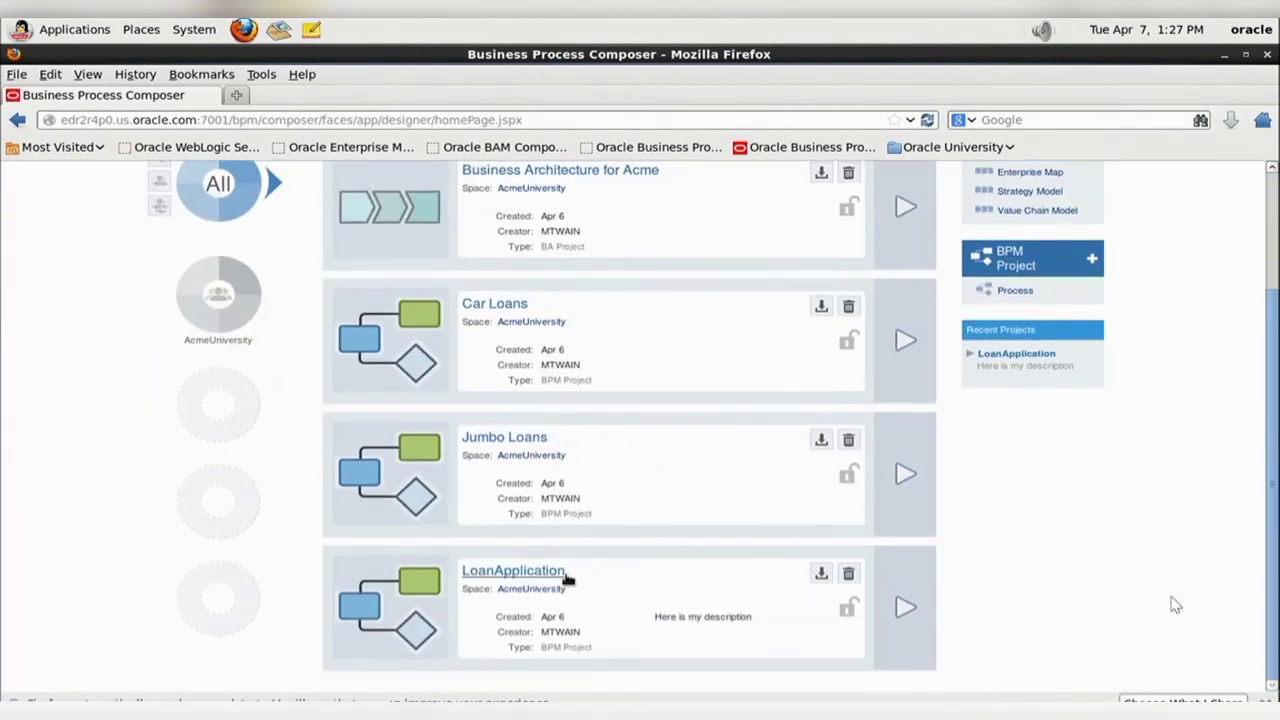
click(551, 574)
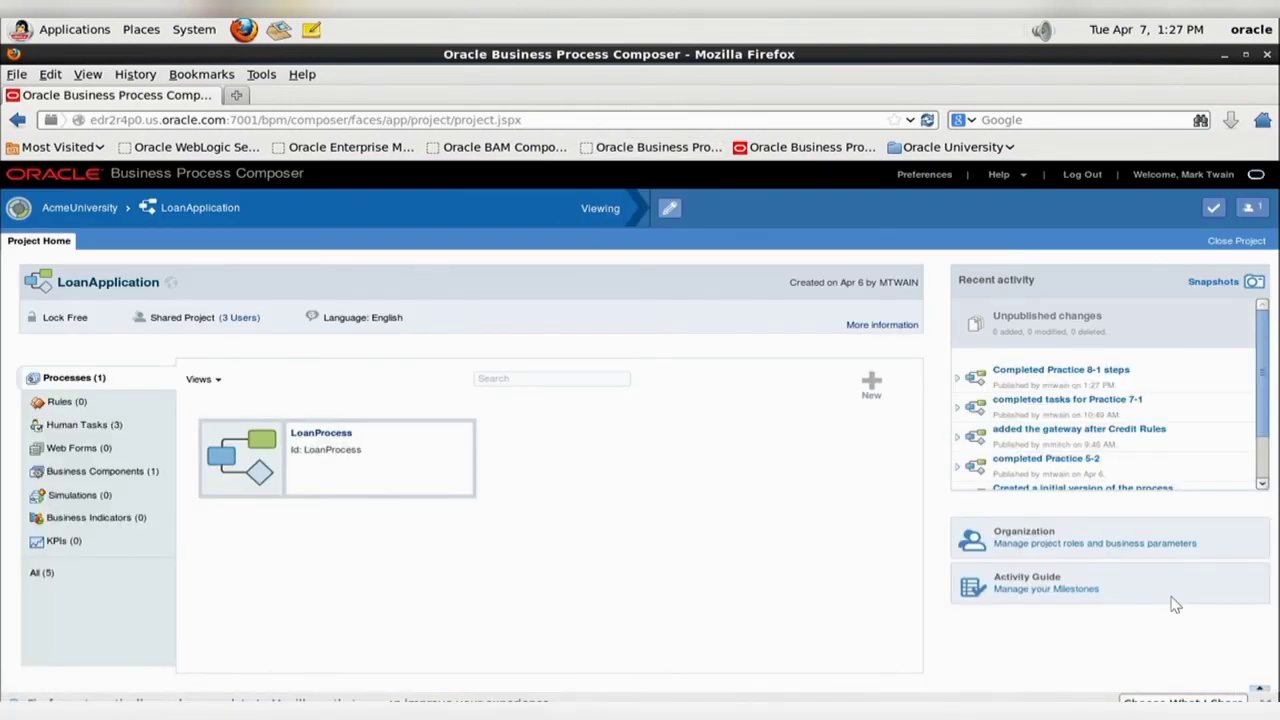
click(450, 714)
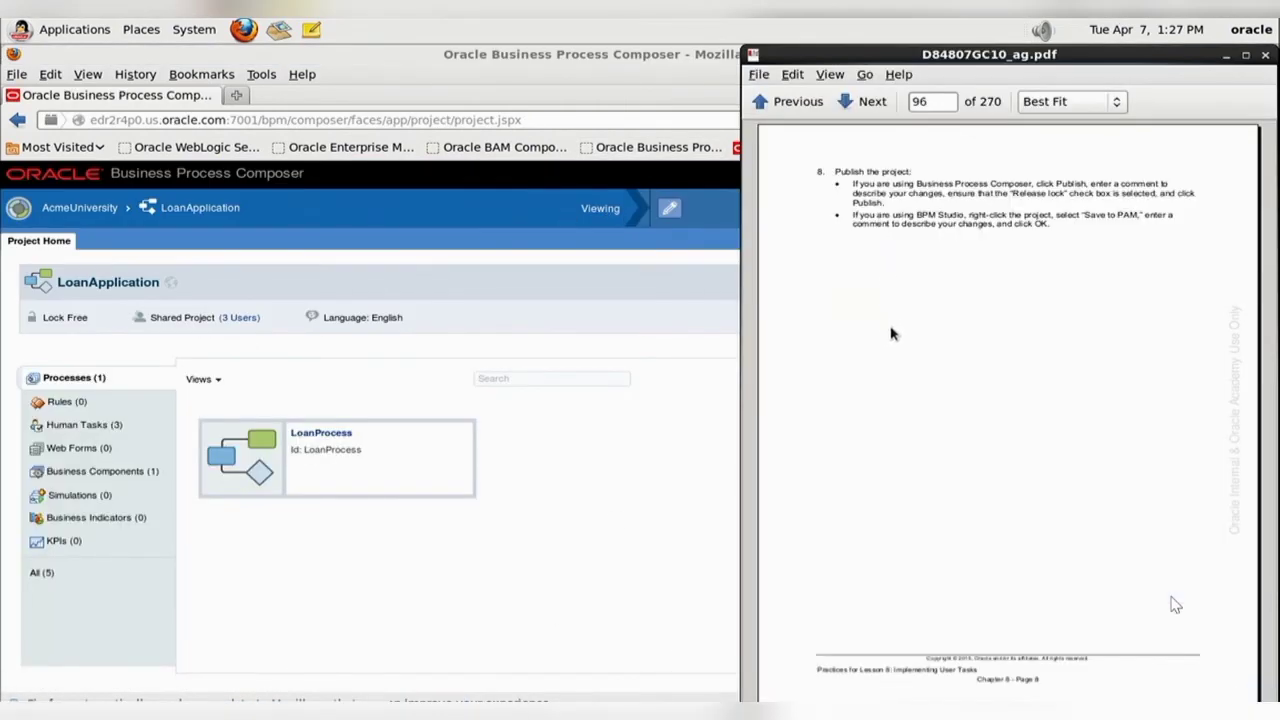